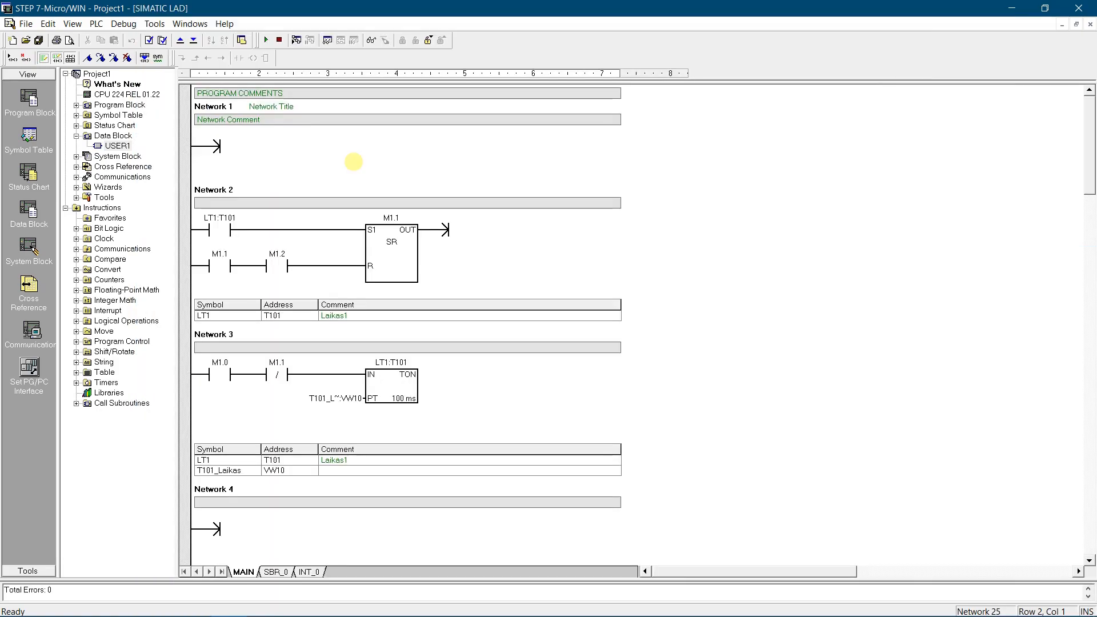
Step: Open TP Designer's communication options and check the PC-to-TP connection's COM1 port and available baud rates
click(155, 23)
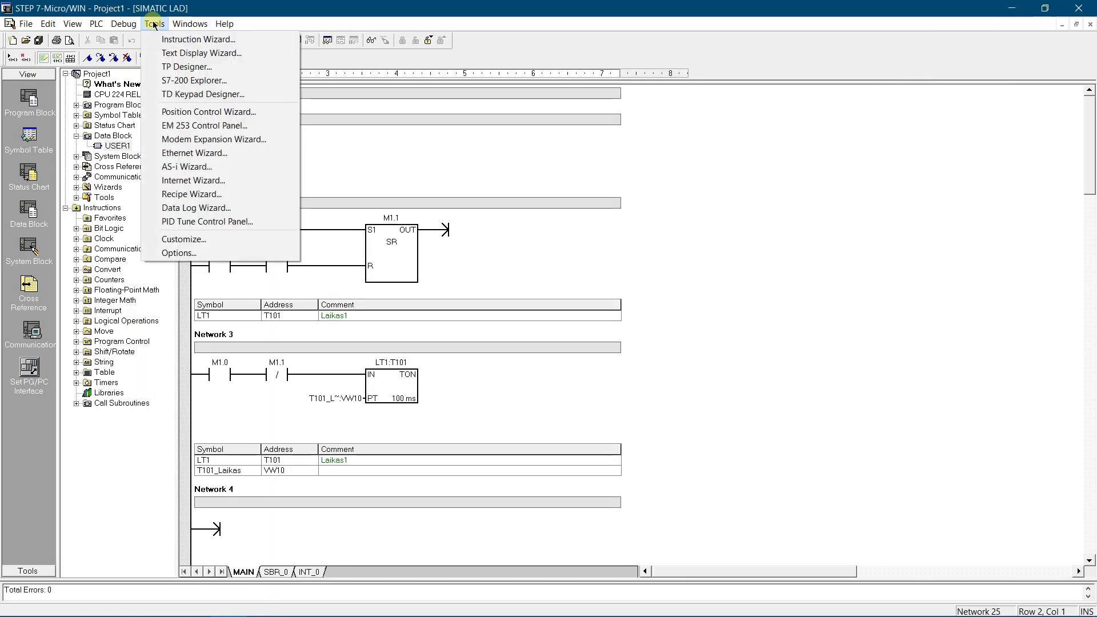
click(170, 67)
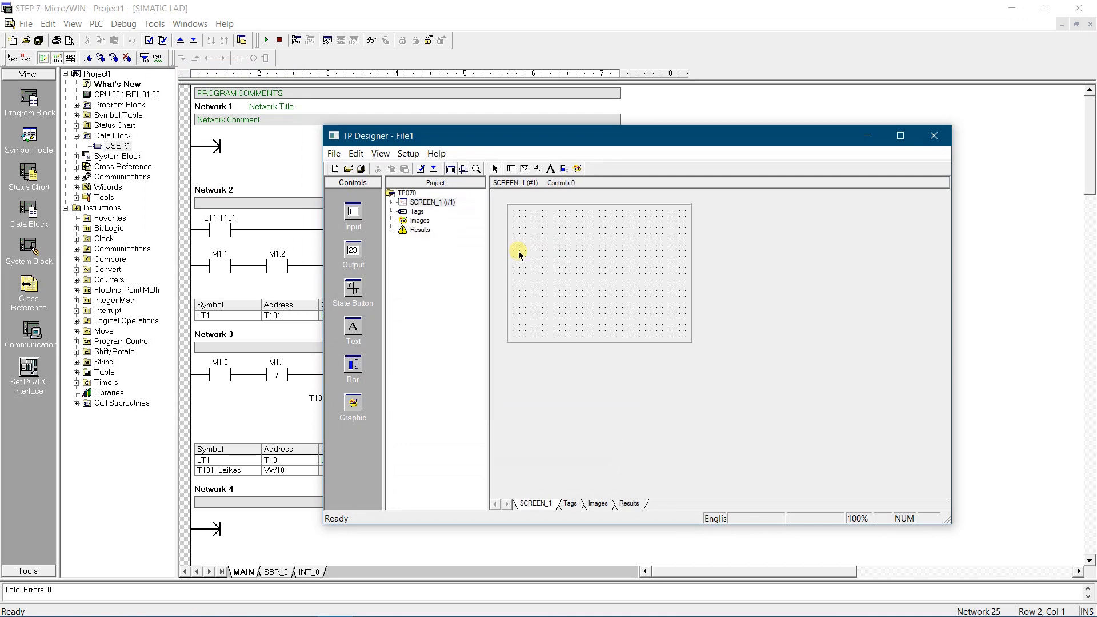
click(408, 154)
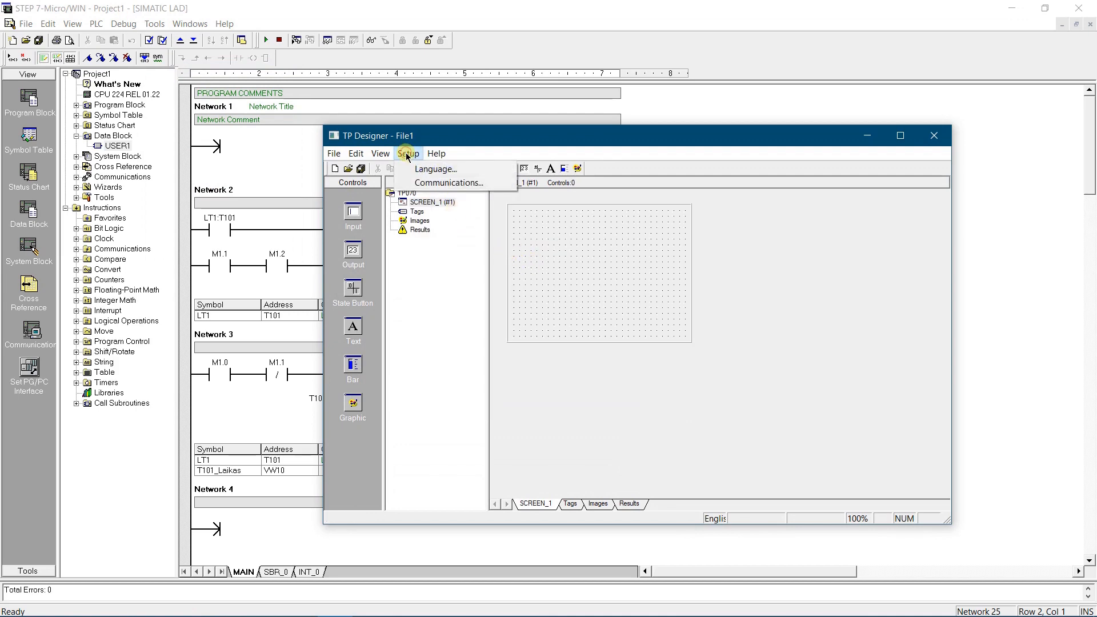
click(428, 183)
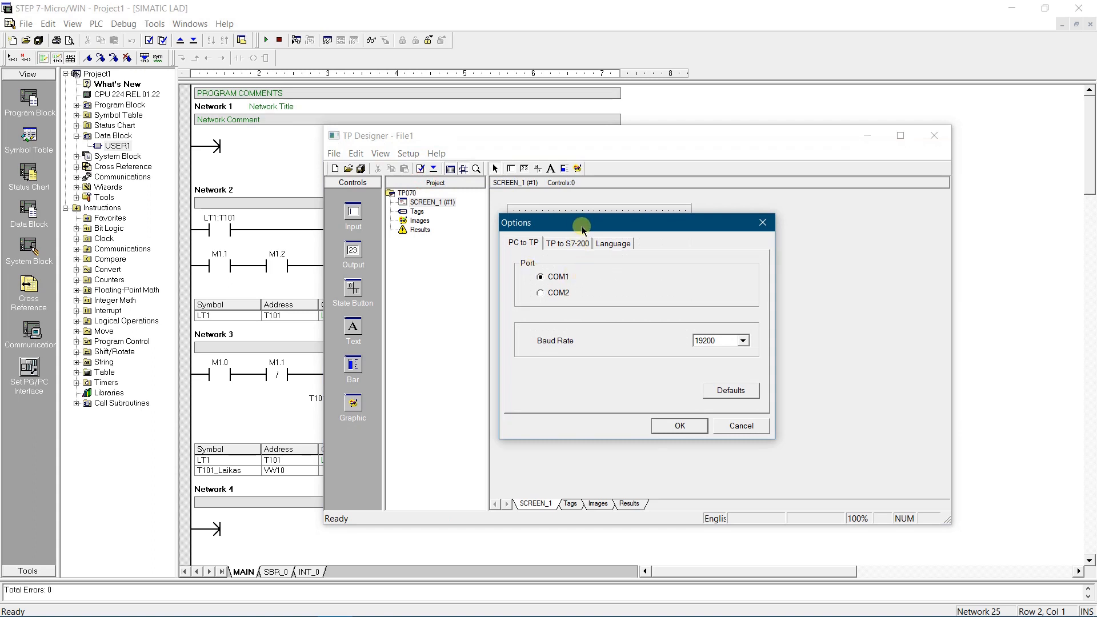
drag(580, 223, 473, 193)
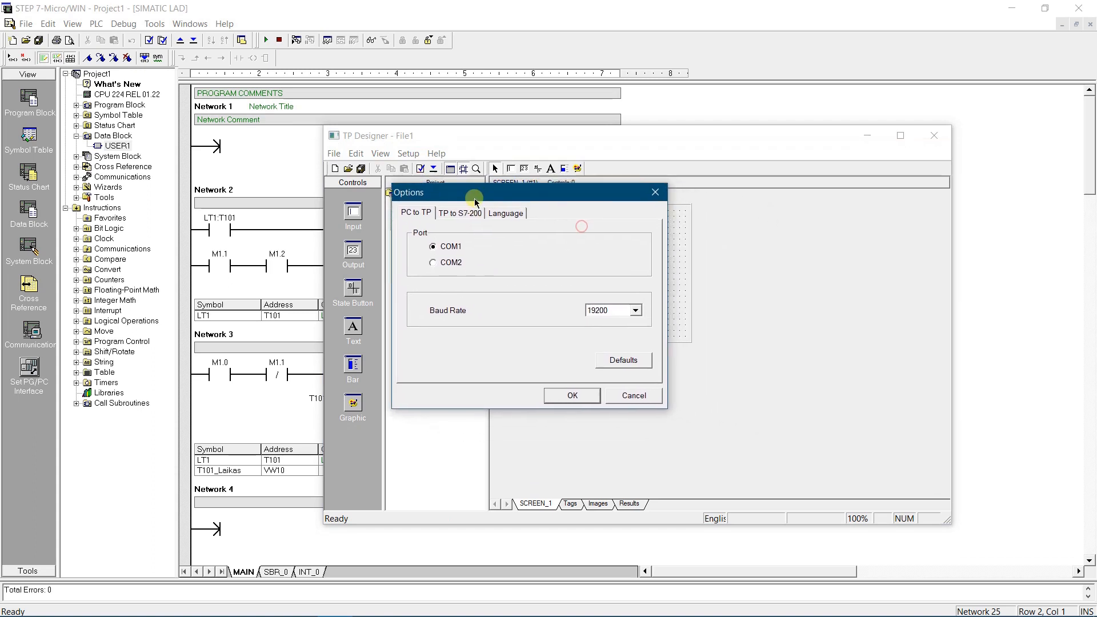
click(452, 247)
click(637, 311)
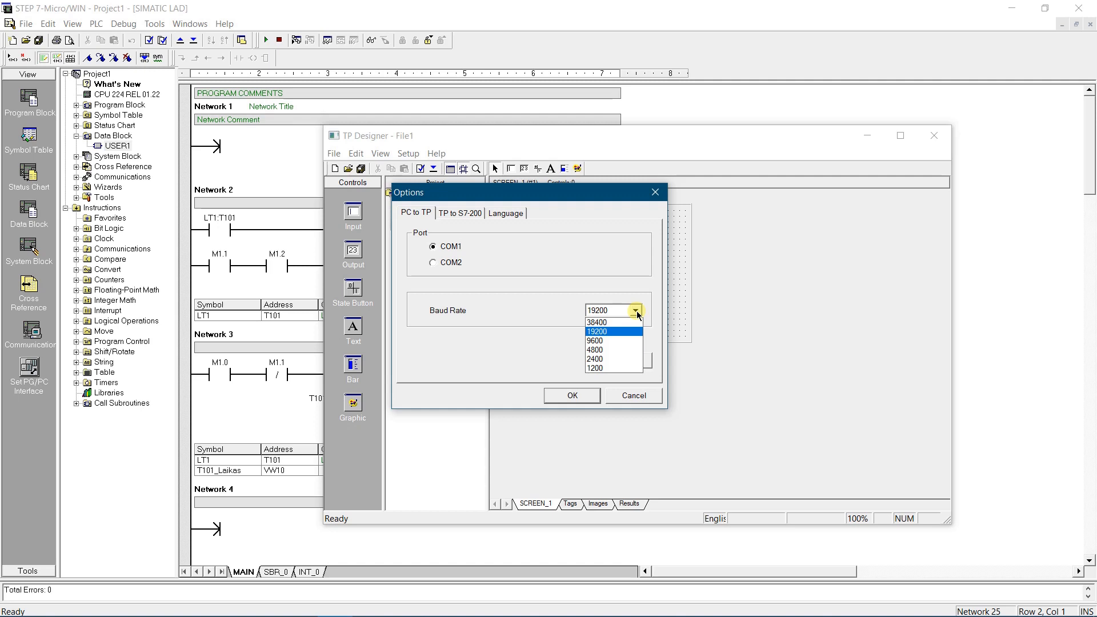
click(637, 314)
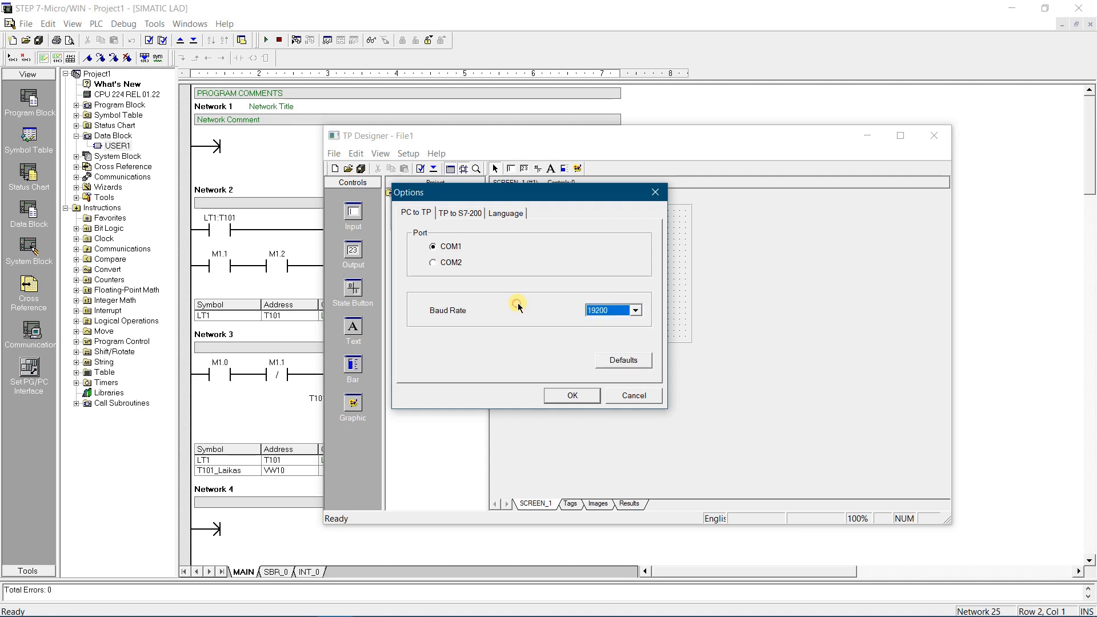
Step: Set the TP-to-S7-200 link to TP address 10 and 19200 baud, and close TP Designer without saving
click(459, 217)
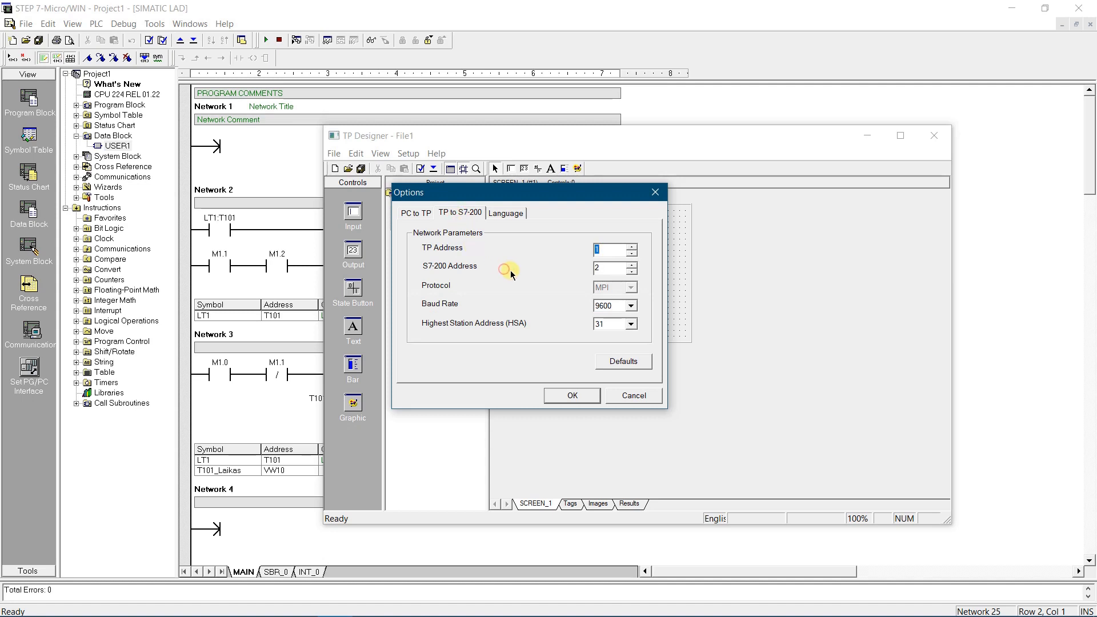
click(609, 252)
text(0)
click(632, 307)
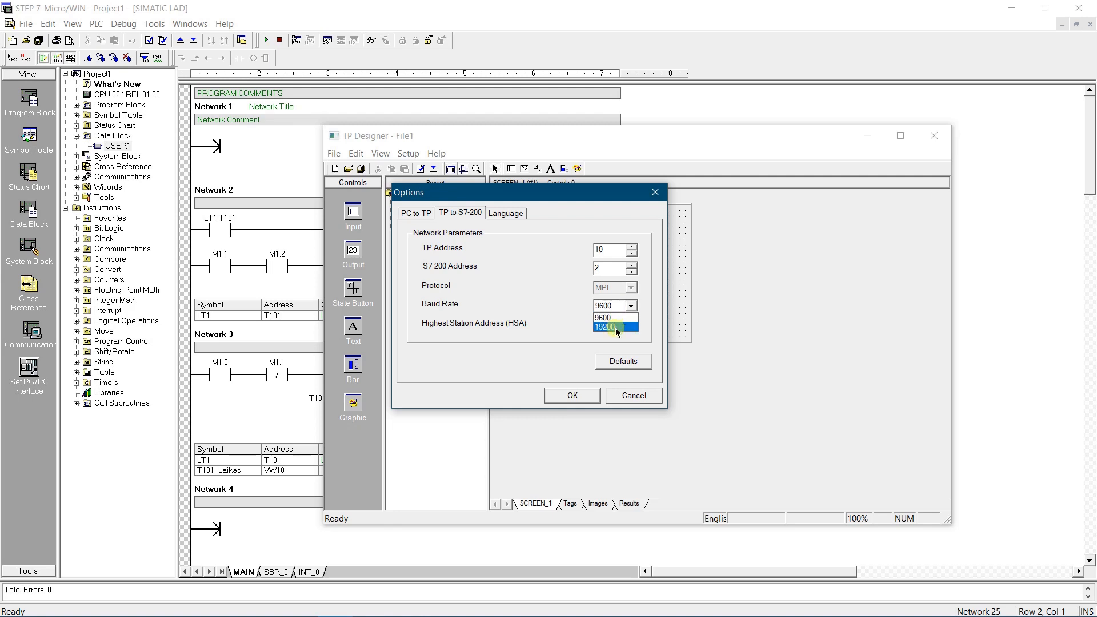
click(619, 327)
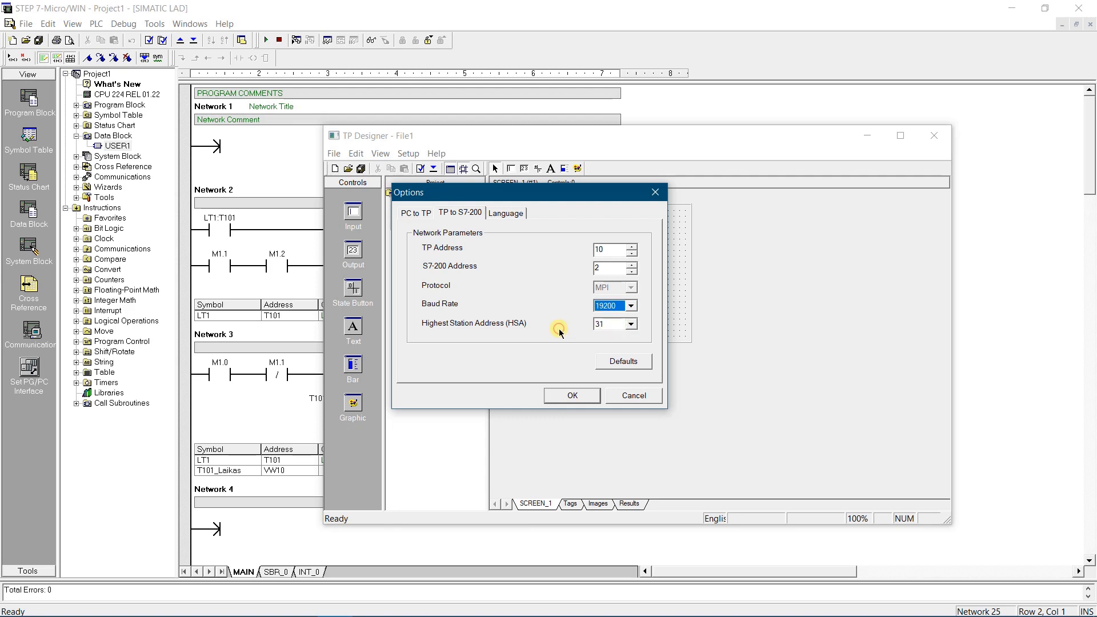
click(572, 395)
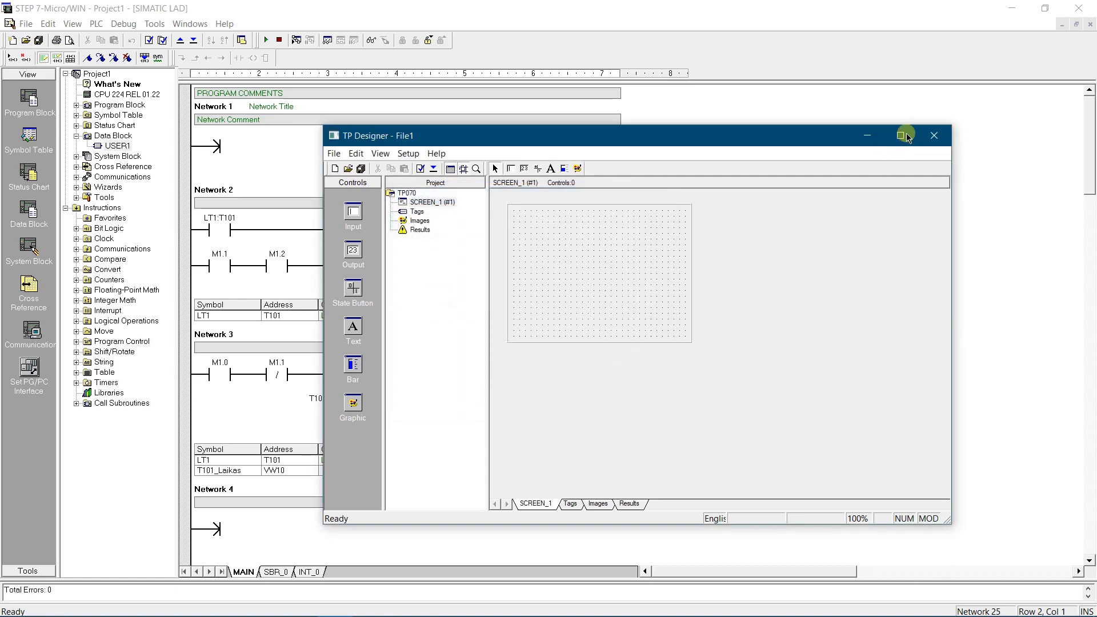
click(934, 137)
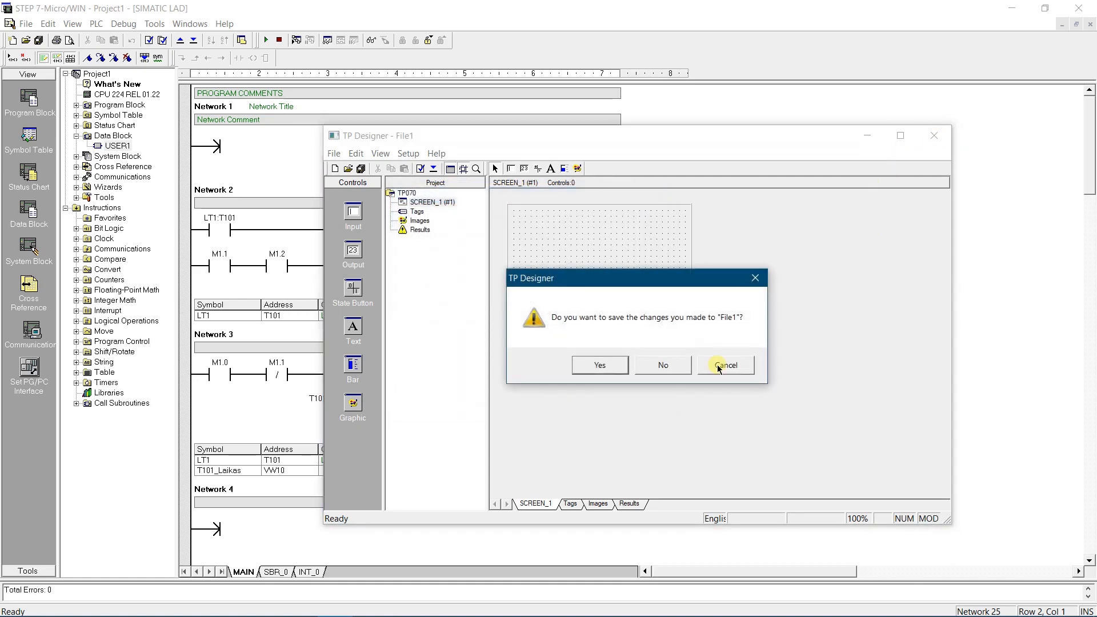
click(664, 365)
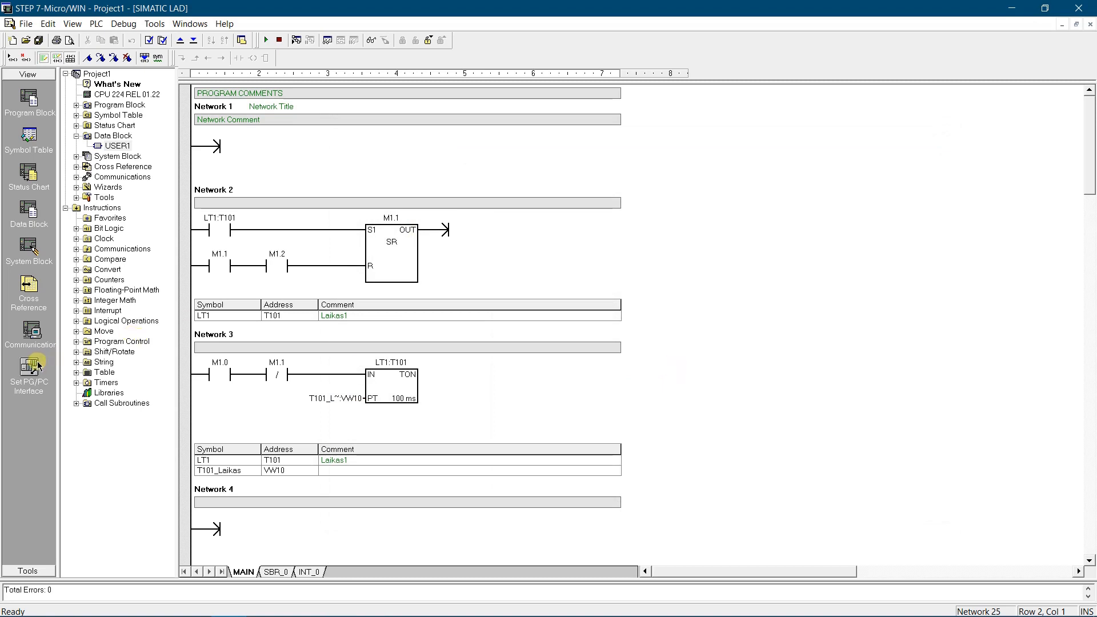
Step: Scan the PC adapter's network for the connected PLC and accept it with remote address 2
click(33, 339)
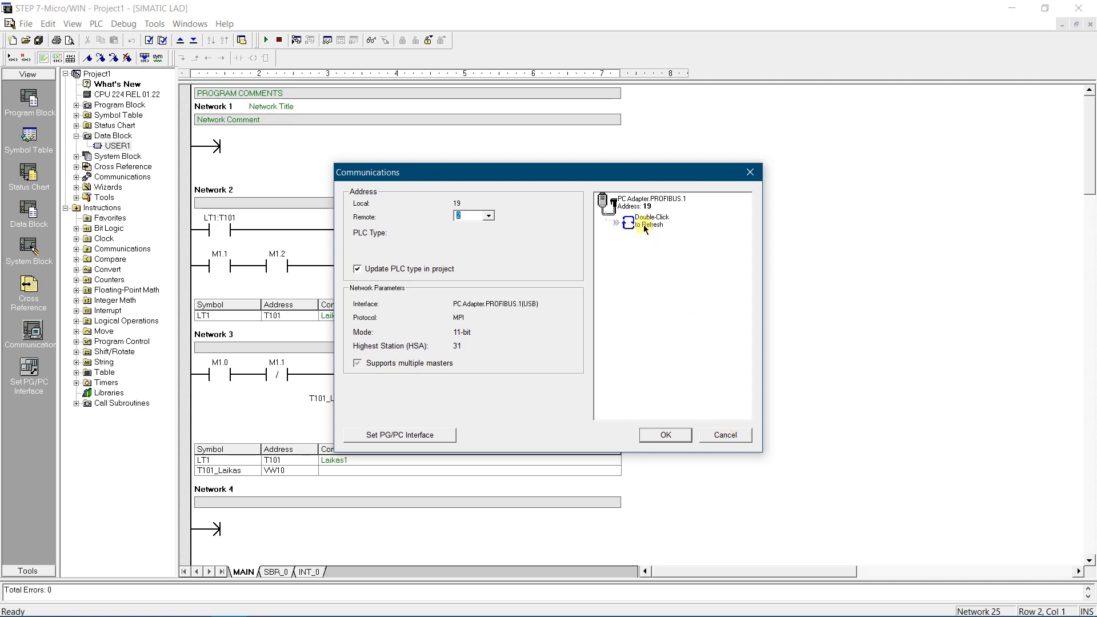
click(644, 225)
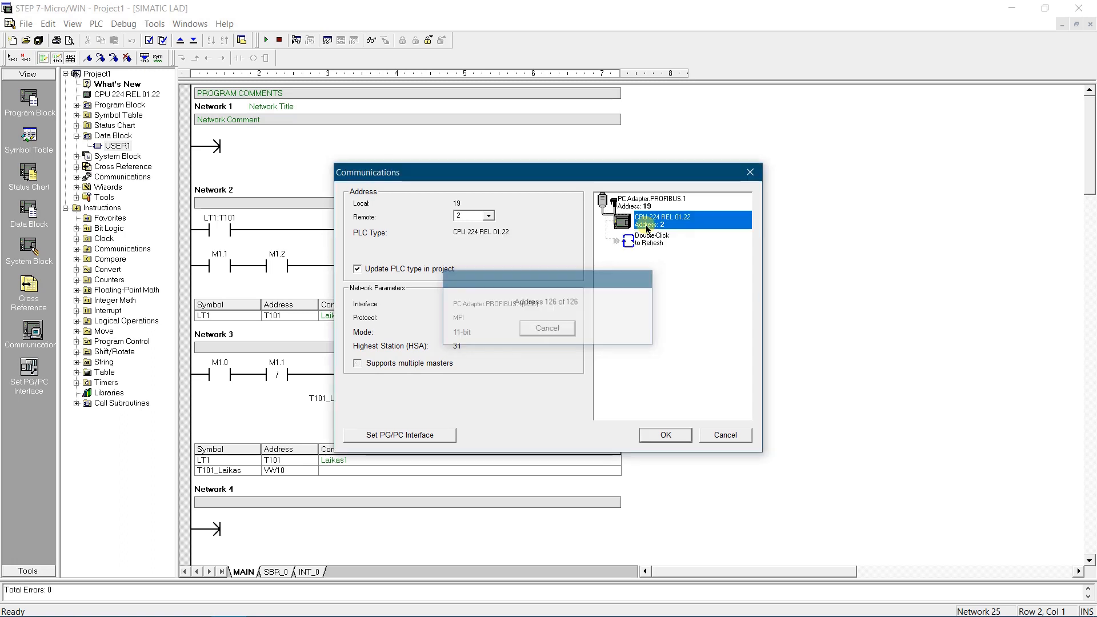
click(467, 216)
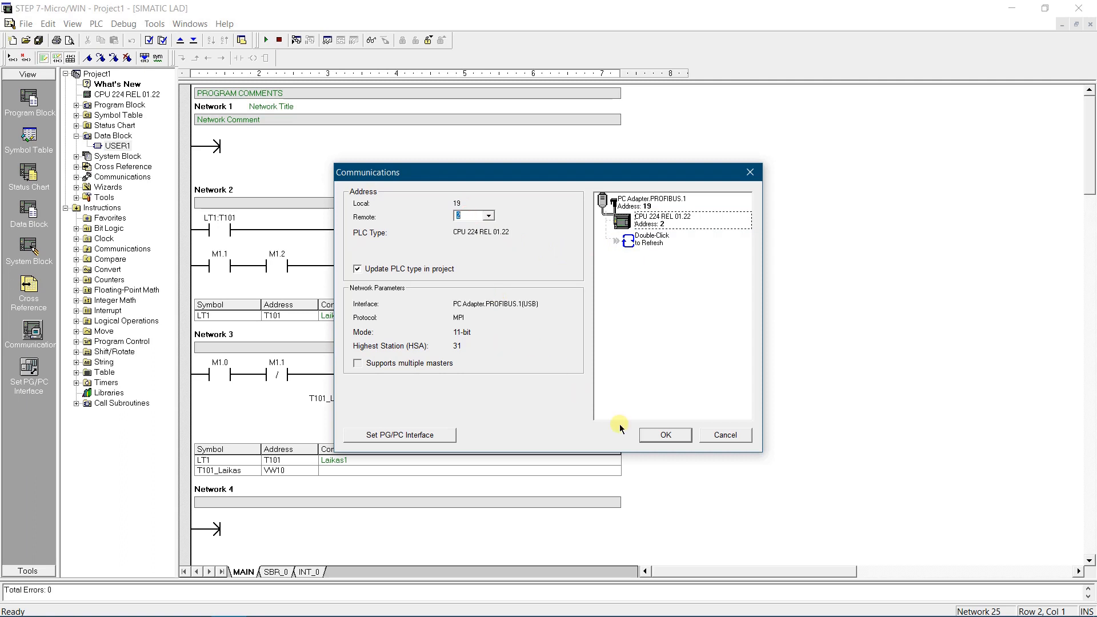
click(667, 437)
Step: Review the PROFIBUS properties of PC Adapter.PROFIBUS.1 in the PG/PC interface settings and accept them
click(29, 369)
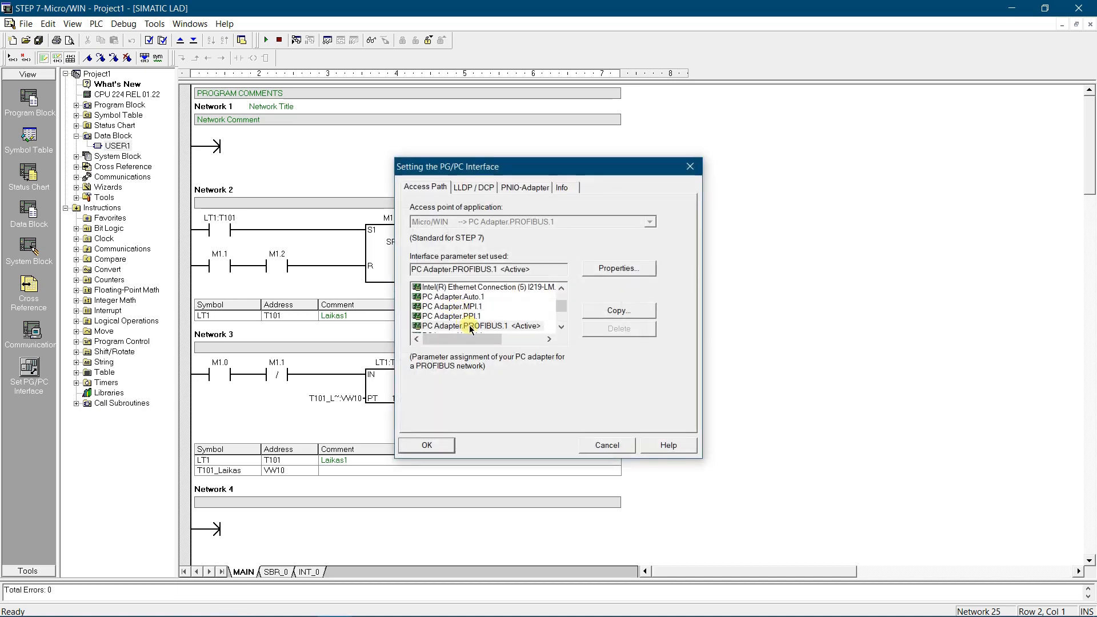
click(469, 326)
click(610, 268)
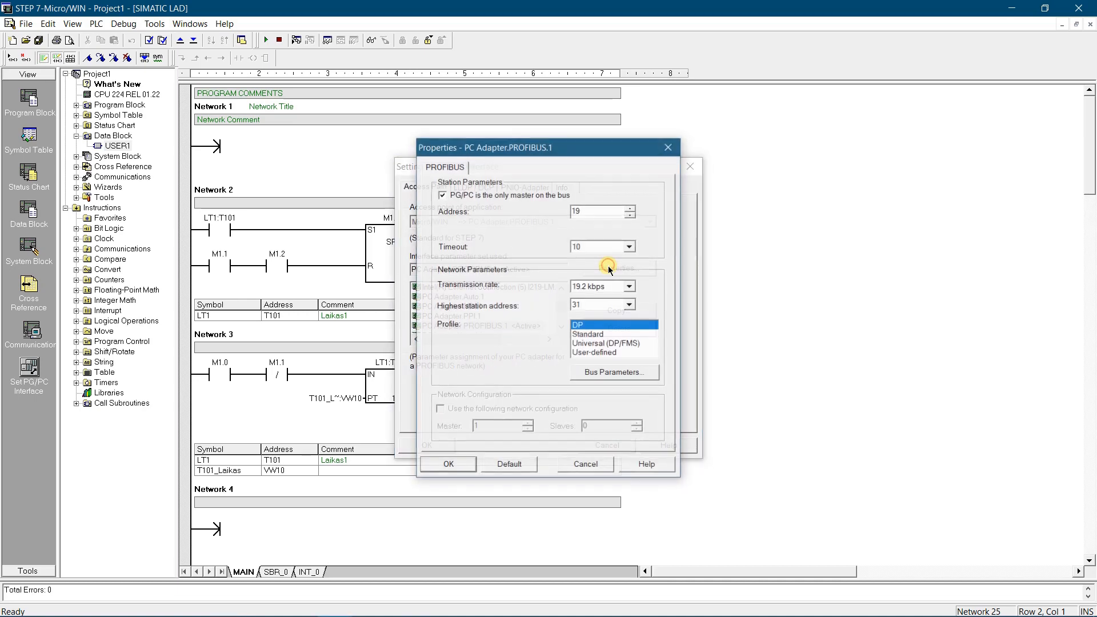
drag(584, 153, 577, 135)
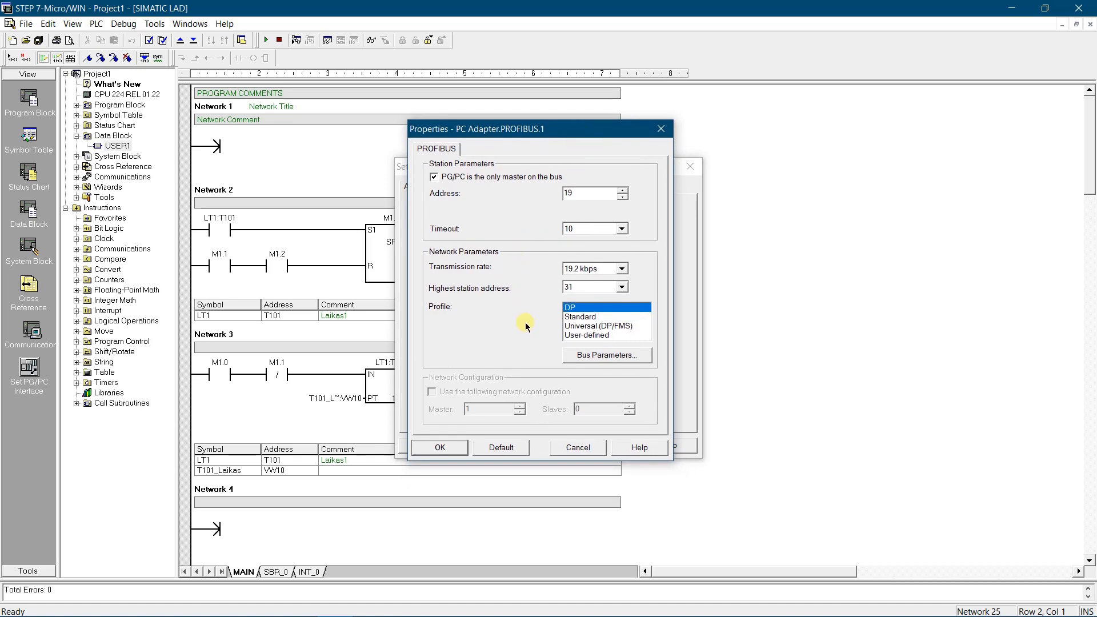
click(440, 448)
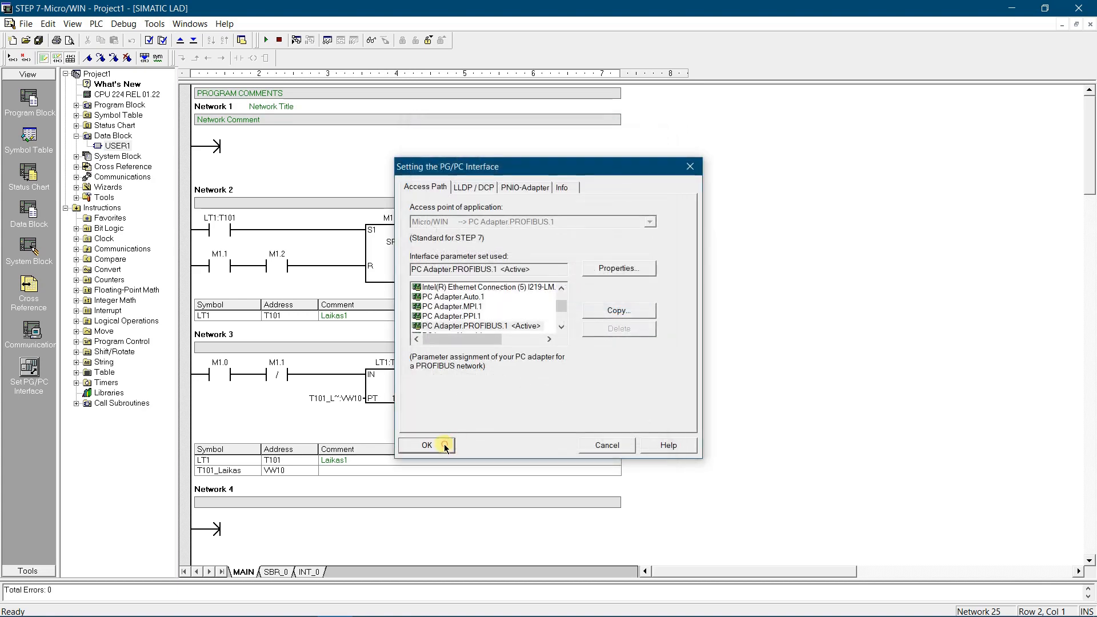
click(446, 447)
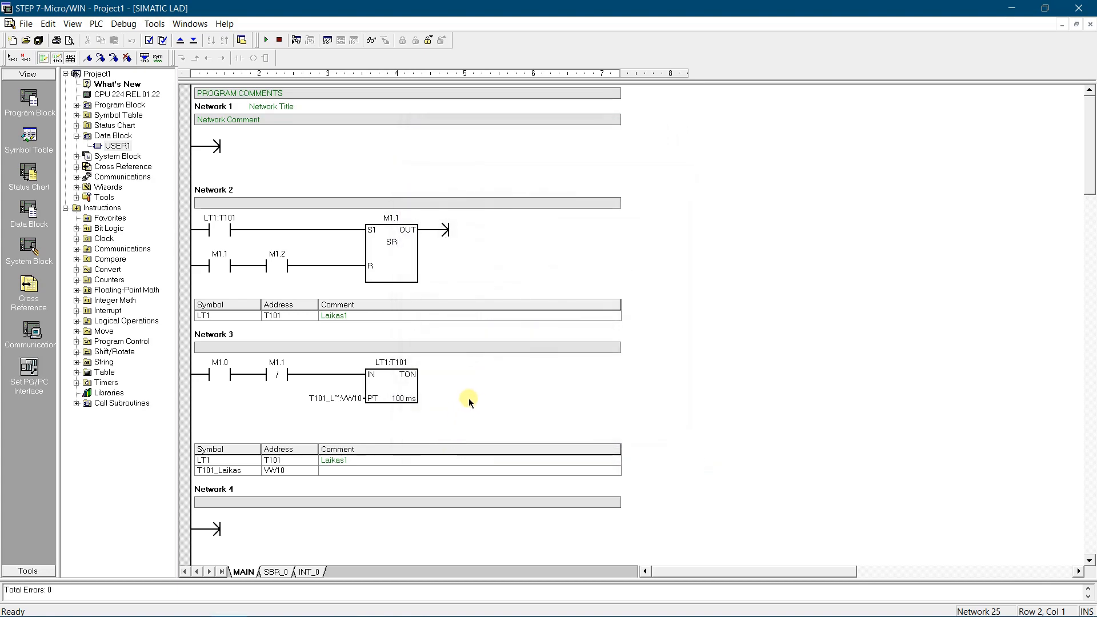
Step: Reopen TP Designer and load the recent project File1.tpf
click(156, 24)
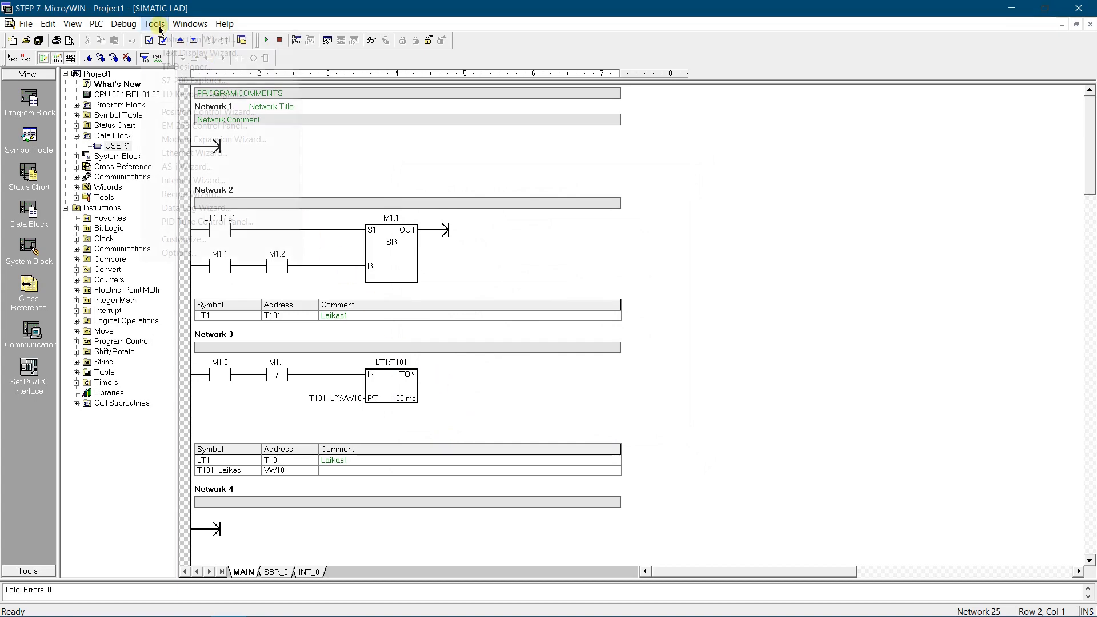
click(189, 66)
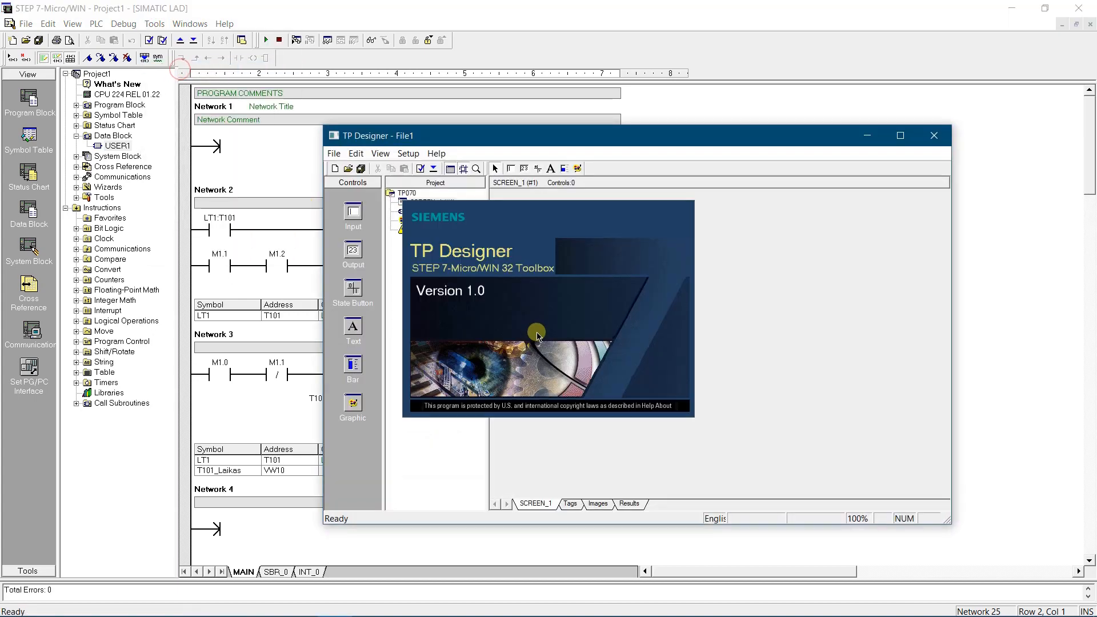
click(335, 154)
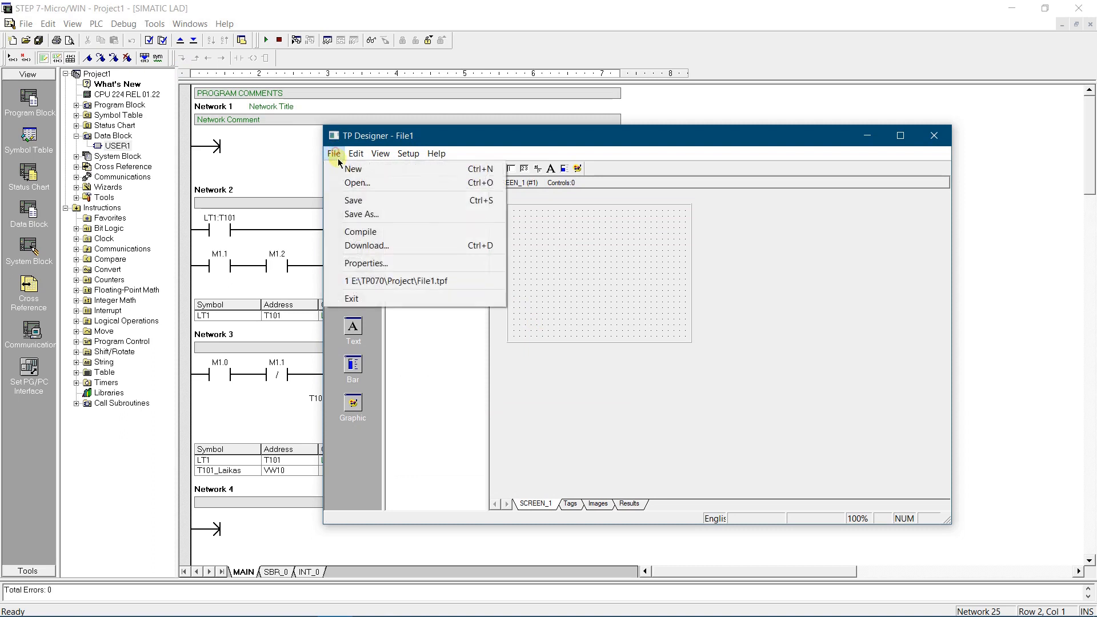
click(386, 282)
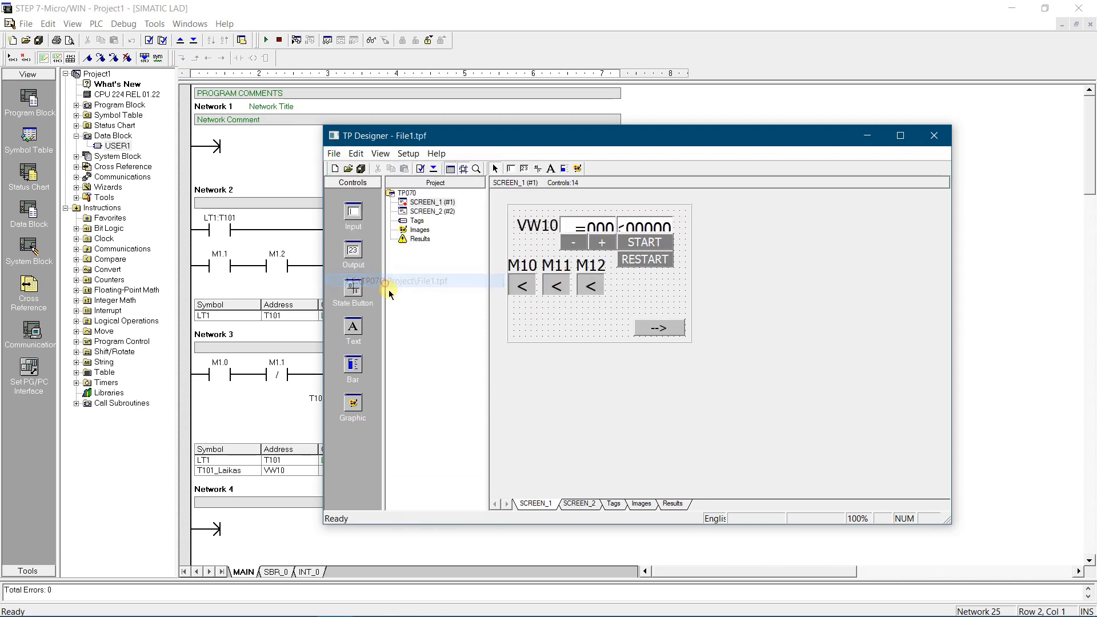
Step: Review the project's PC-to-TP and TP-to-S7-200 communication settings, including the S7-200 address and baud rate
click(408, 154)
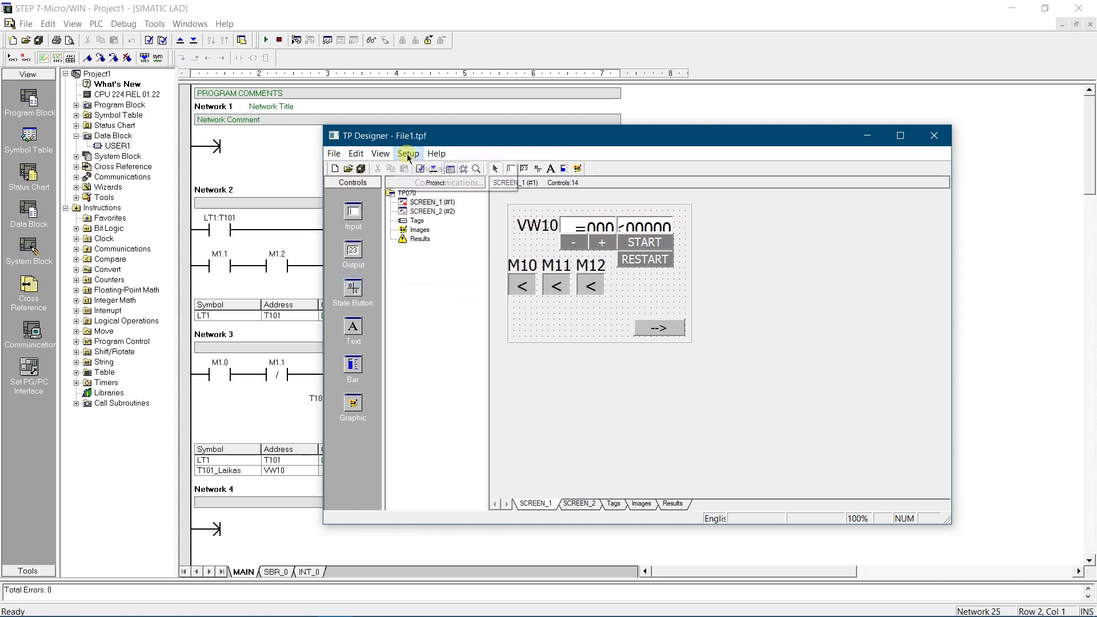
click(429, 183)
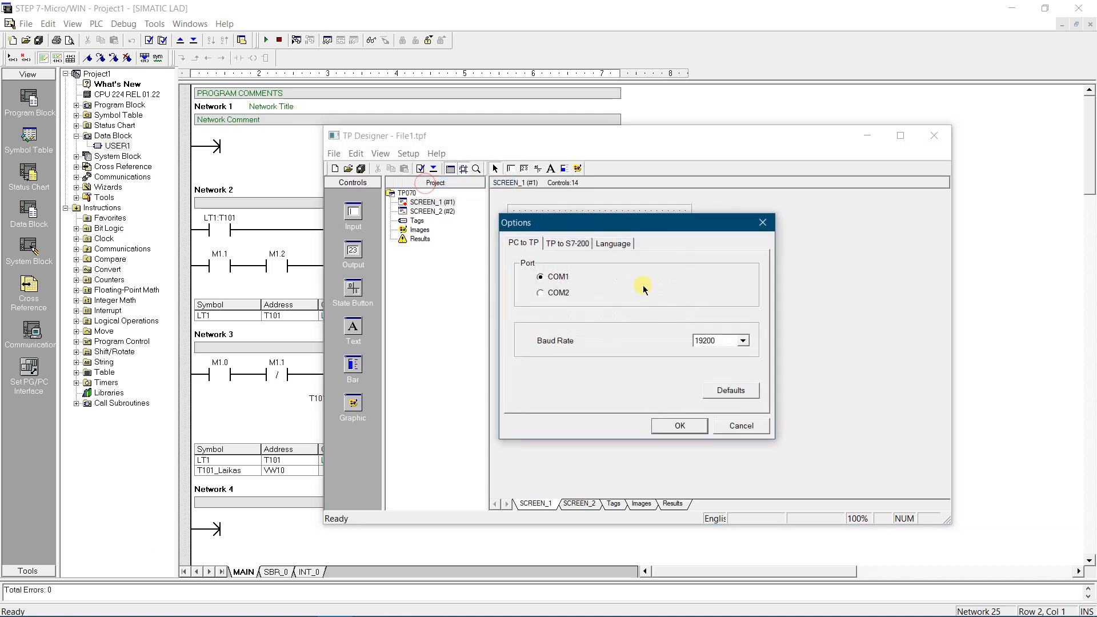
click(577, 242)
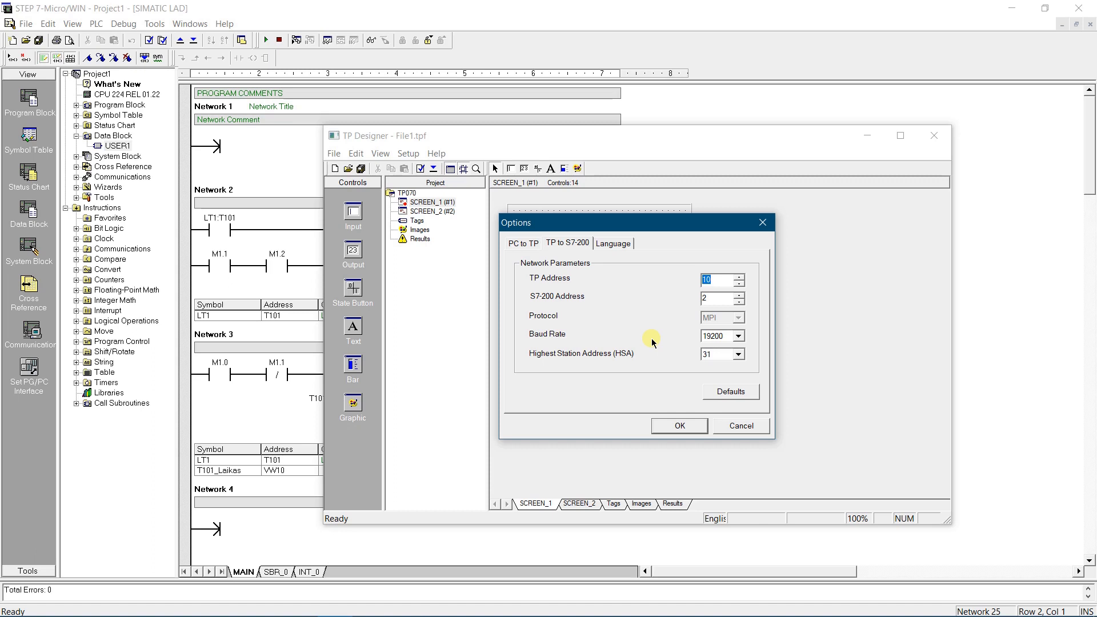
click(718, 299)
click(727, 339)
click(727, 339)
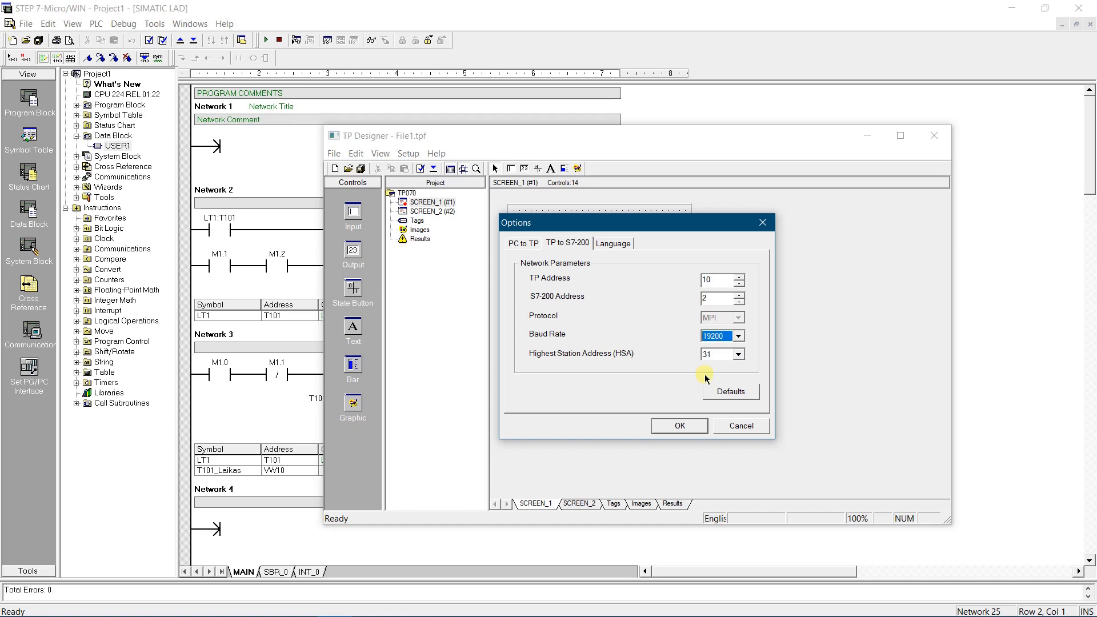
click(679, 424)
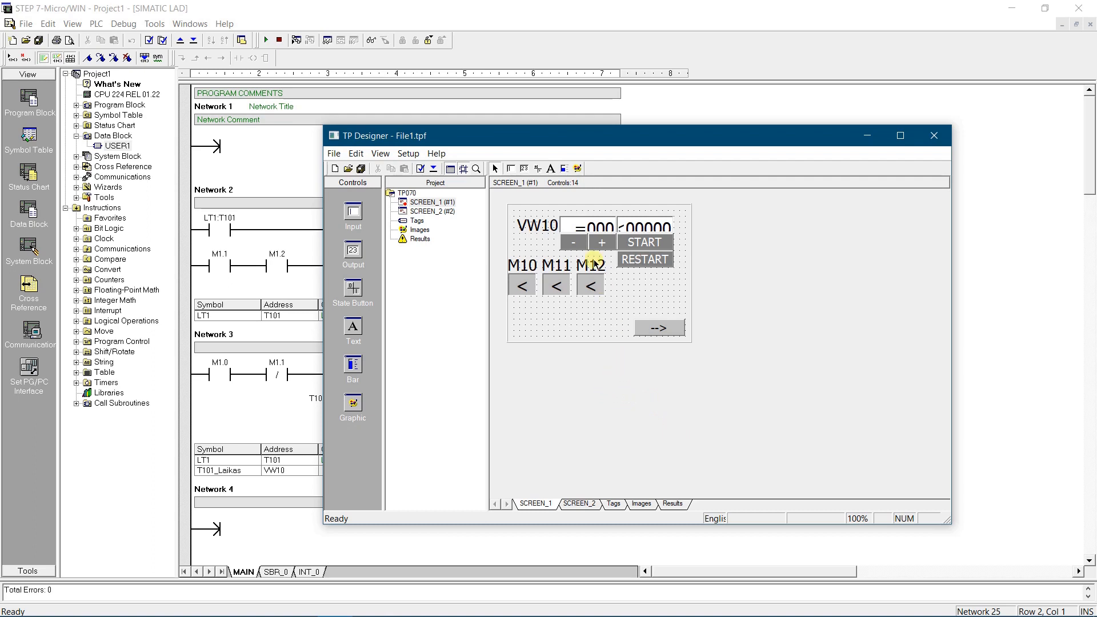
Step: Inspect the value field beside the VW10 label on SCREEN_1 and the general and function properties of tag M10
click(588, 226)
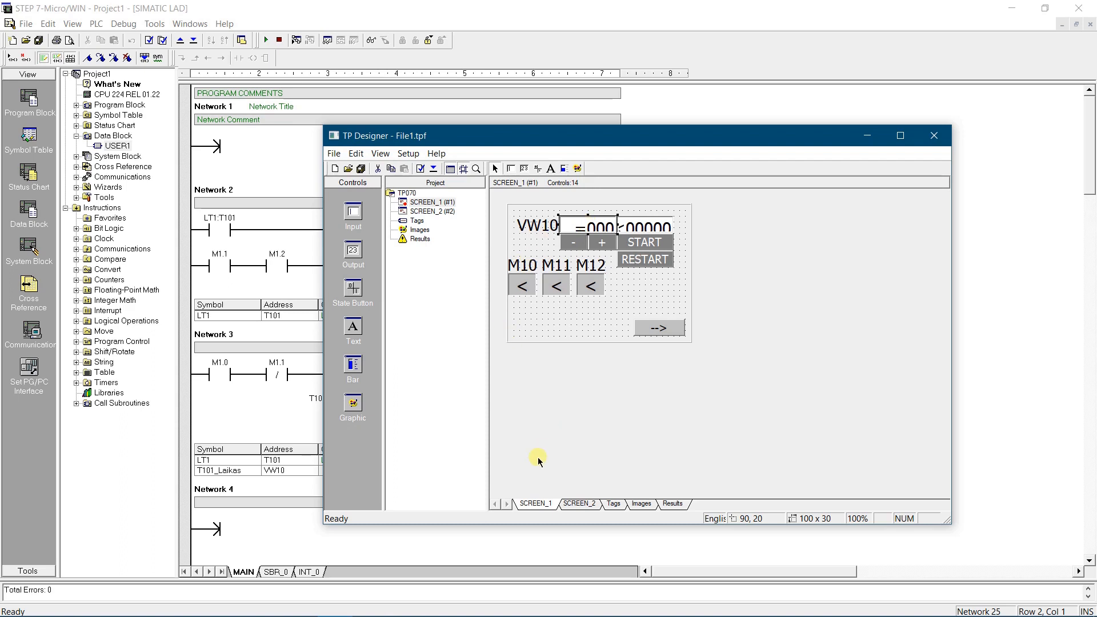
click(611, 505)
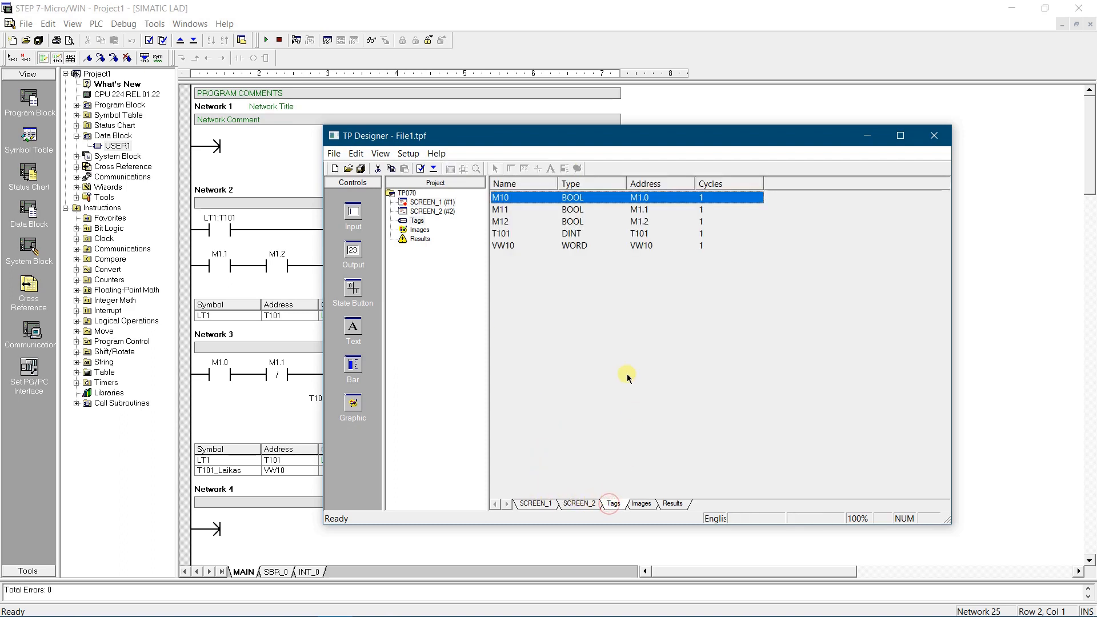
click(522, 200)
double_click(522, 200)
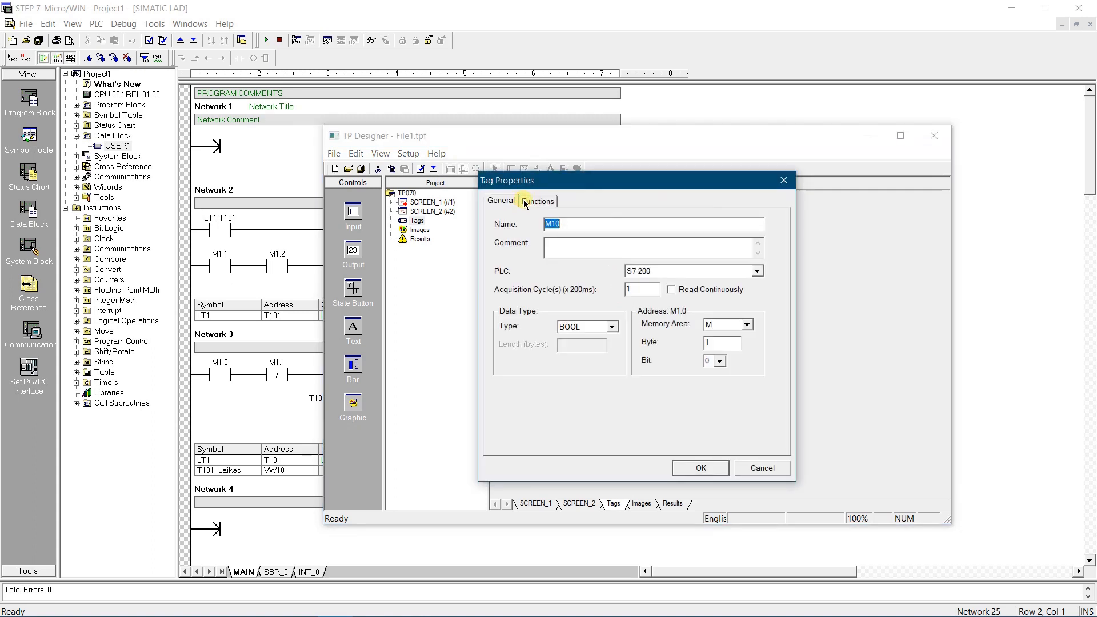
click(537, 201)
click(501, 201)
click(701, 467)
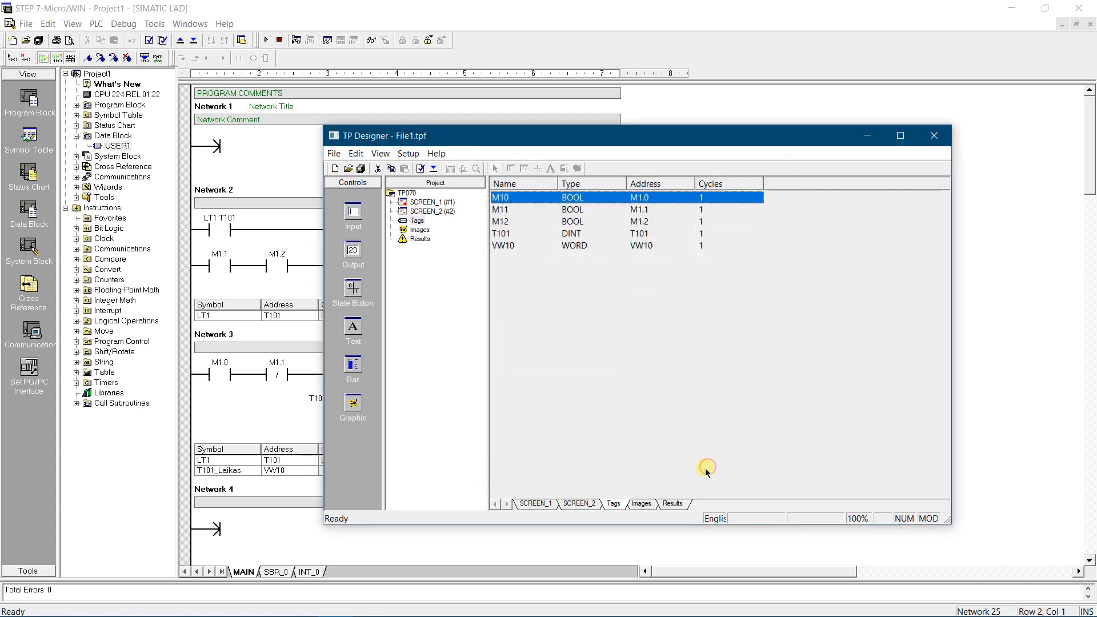
Step: Review the general properties of the BOOL tags M11 and M12 in the tag list
click(505, 210)
double_click(505, 212)
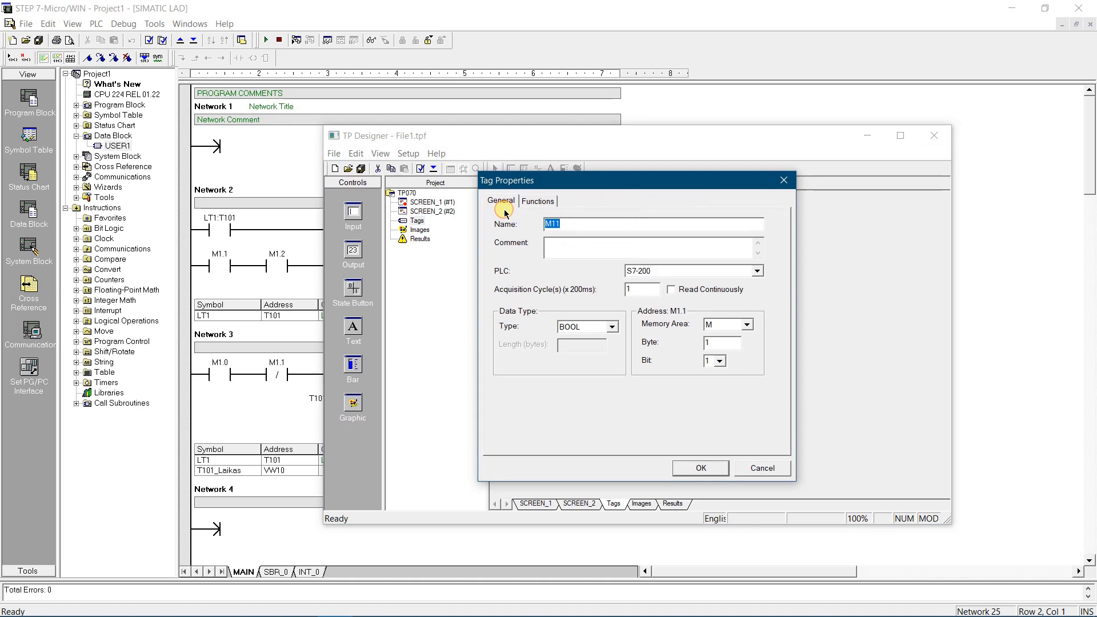
click(699, 464)
double_click(505, 222)
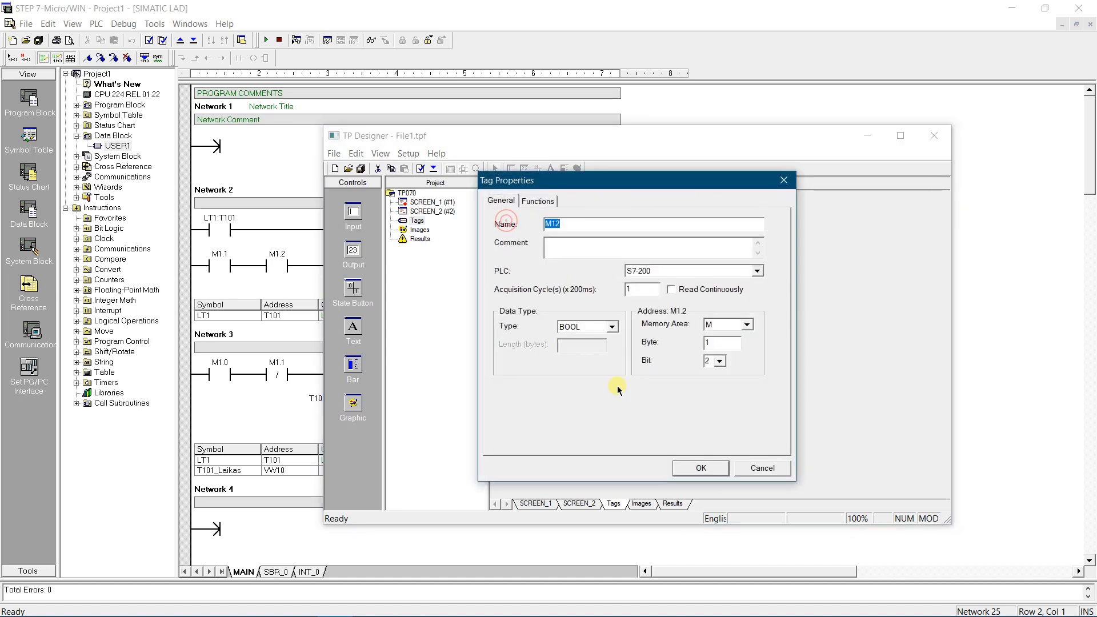
click(713, 472)
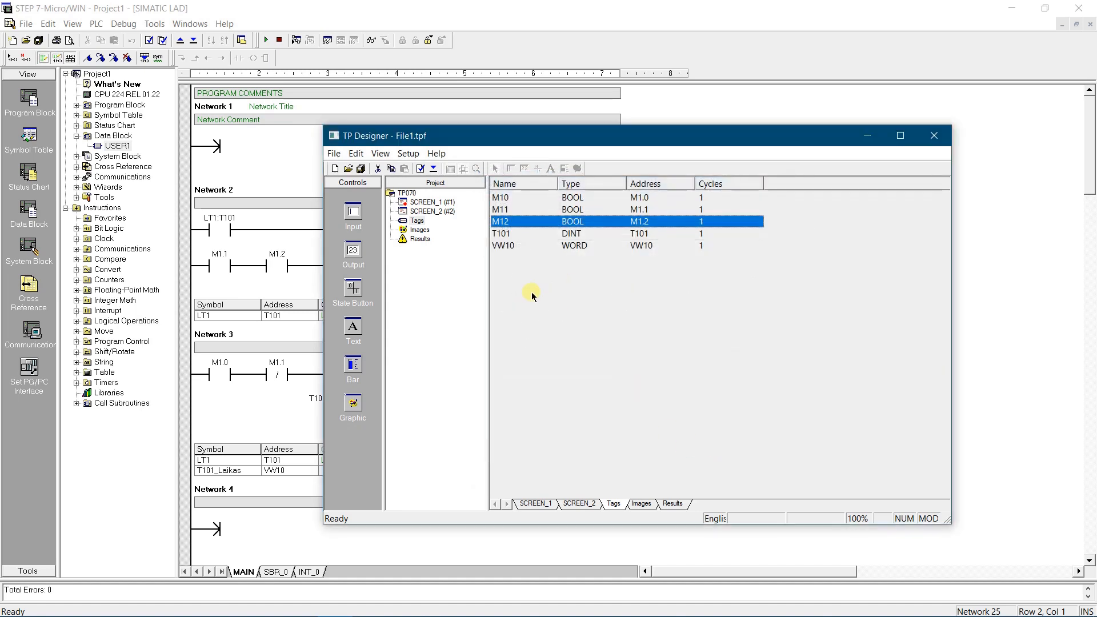
Step: Review the general properties of the tags T101 and VW10 in the tag list
click(504, 235)
double_click(504, 235)
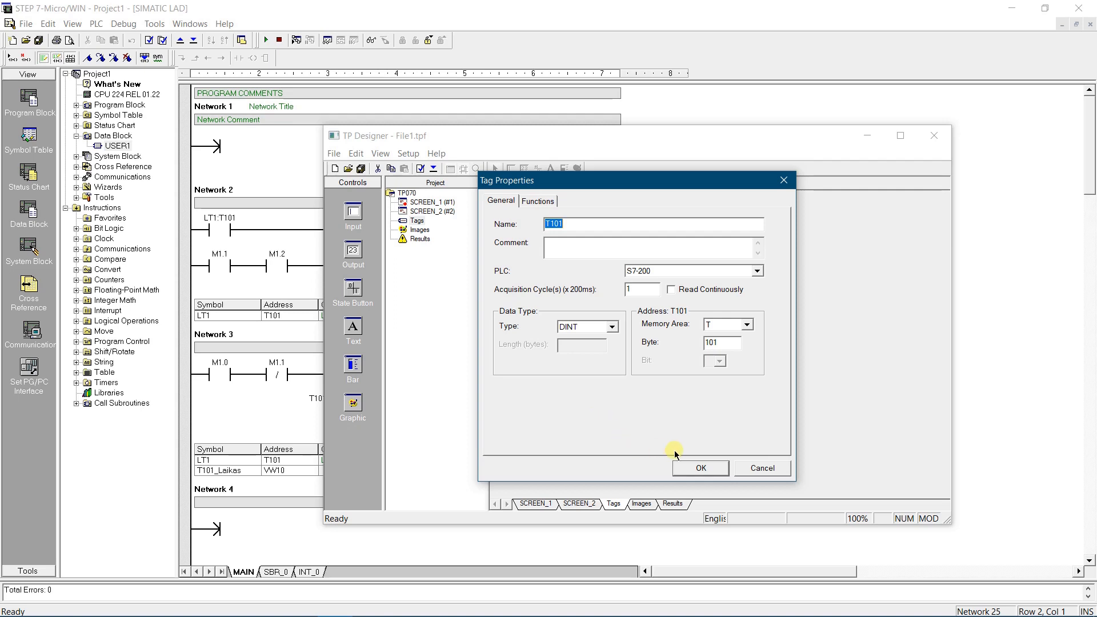
click(702, 468)
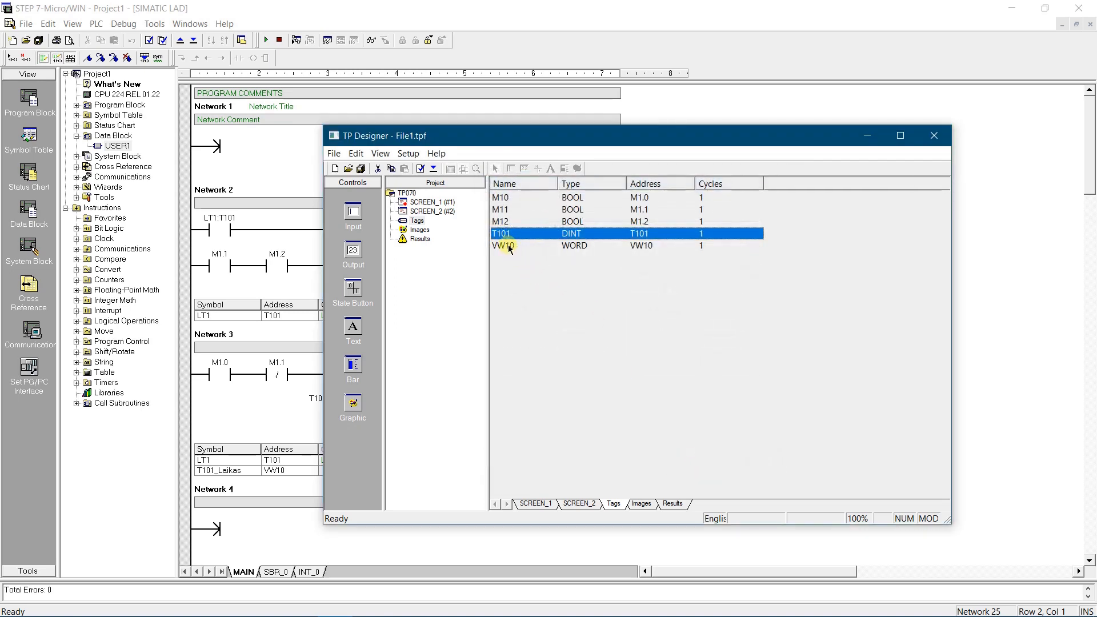
double_click(505, 246)
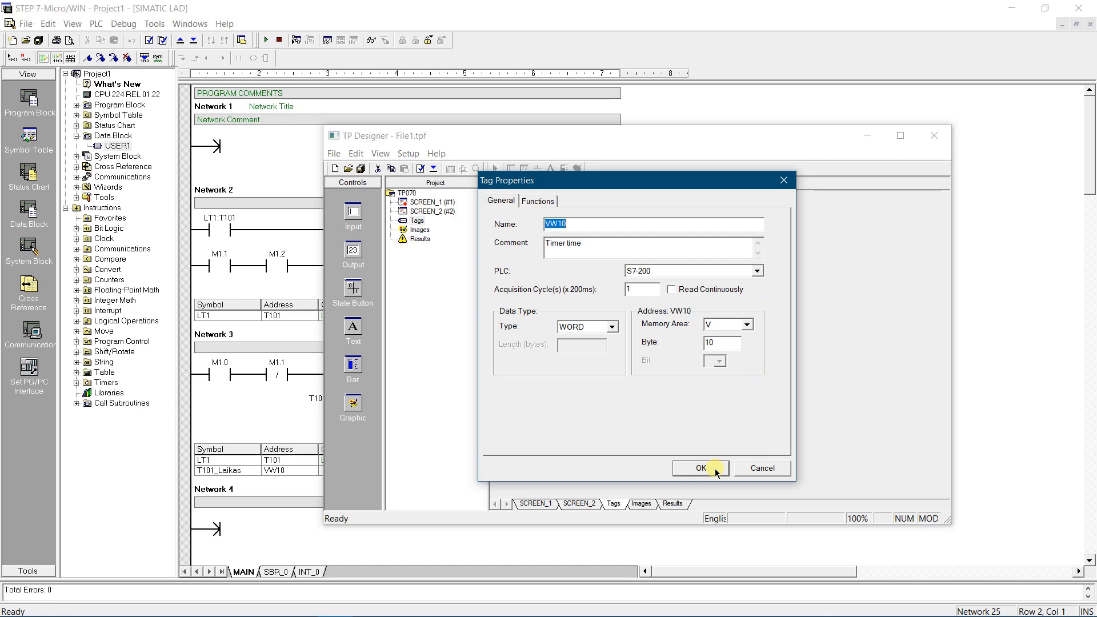
click(701, 468)
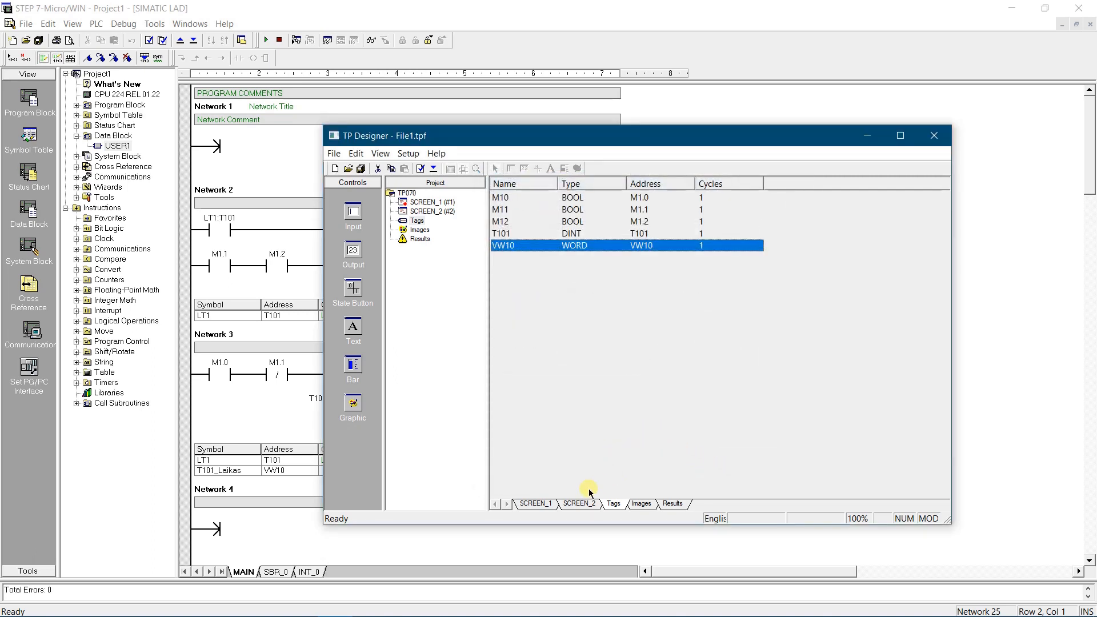
Step: On SCREEN_1, inspect the general properties of the input field beside the VW10 label and the adjacent output field
click(538, 503)
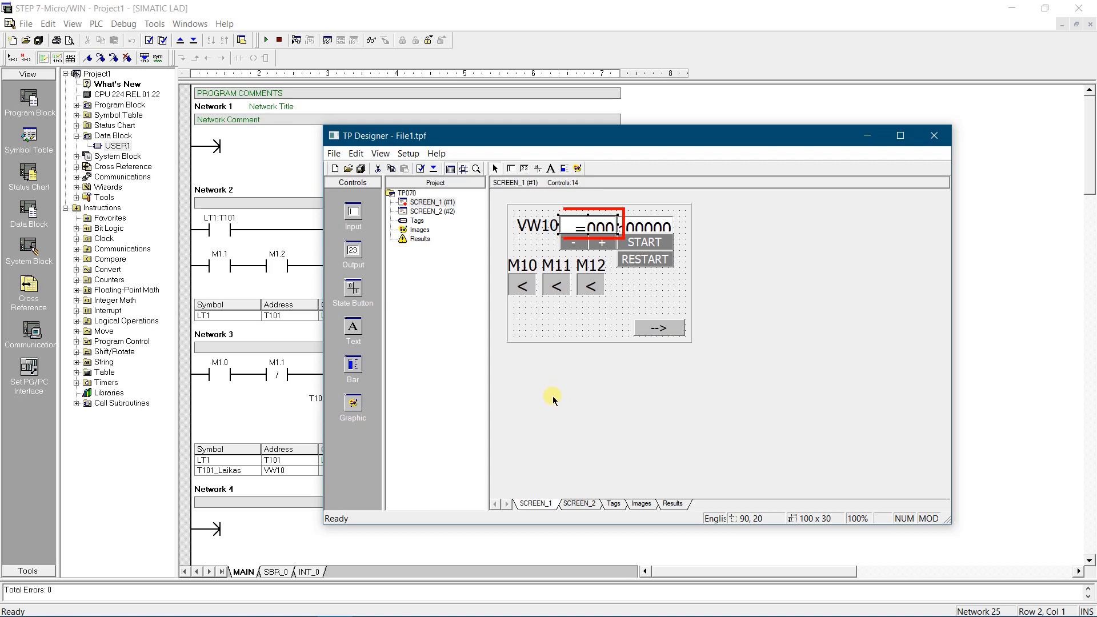
double_click(571, 228)
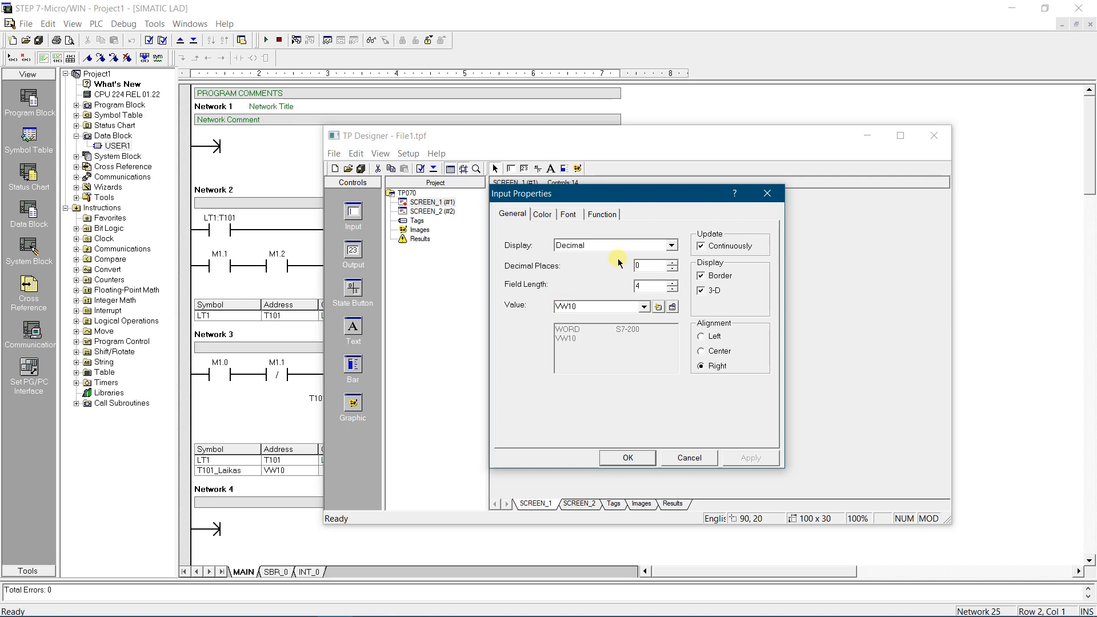
click(767, 194)
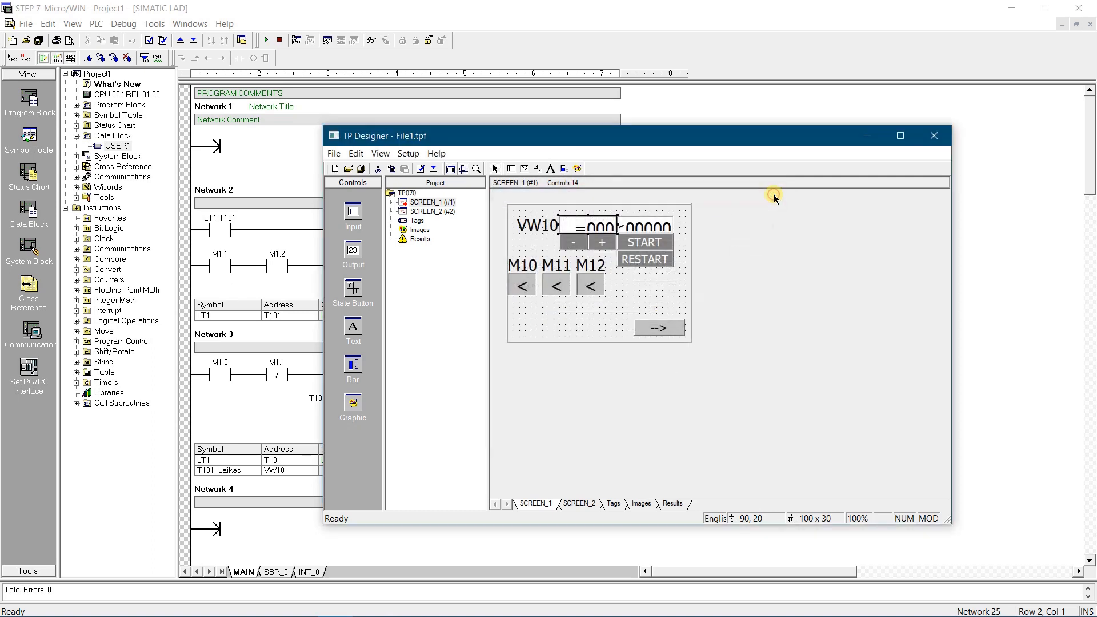
click(655, 225)
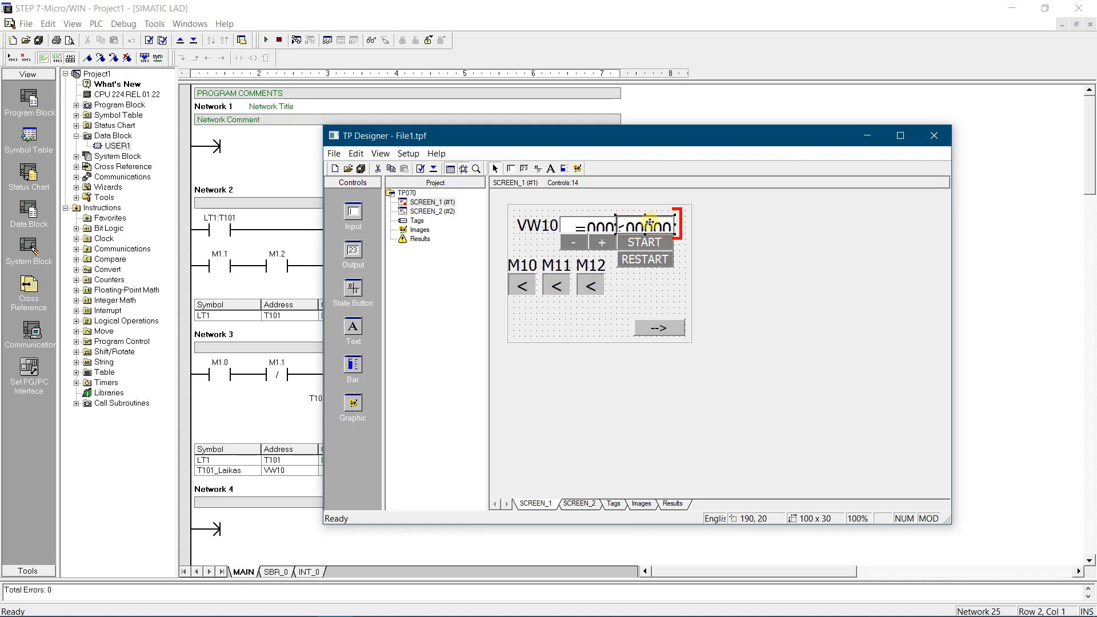
double_click(650, 223)
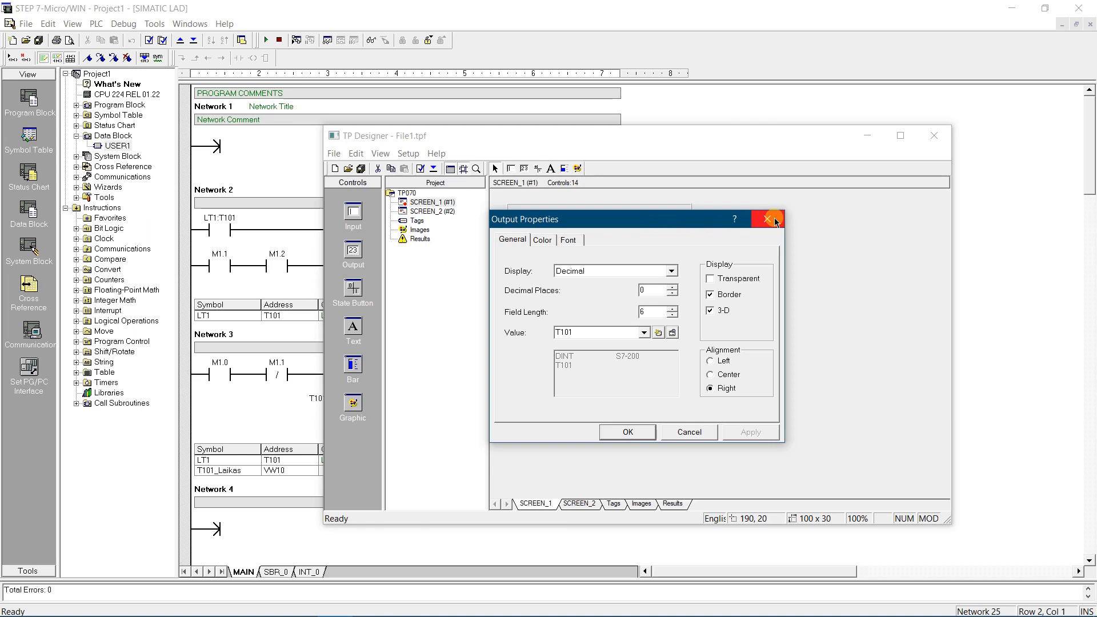
click(769, 219)
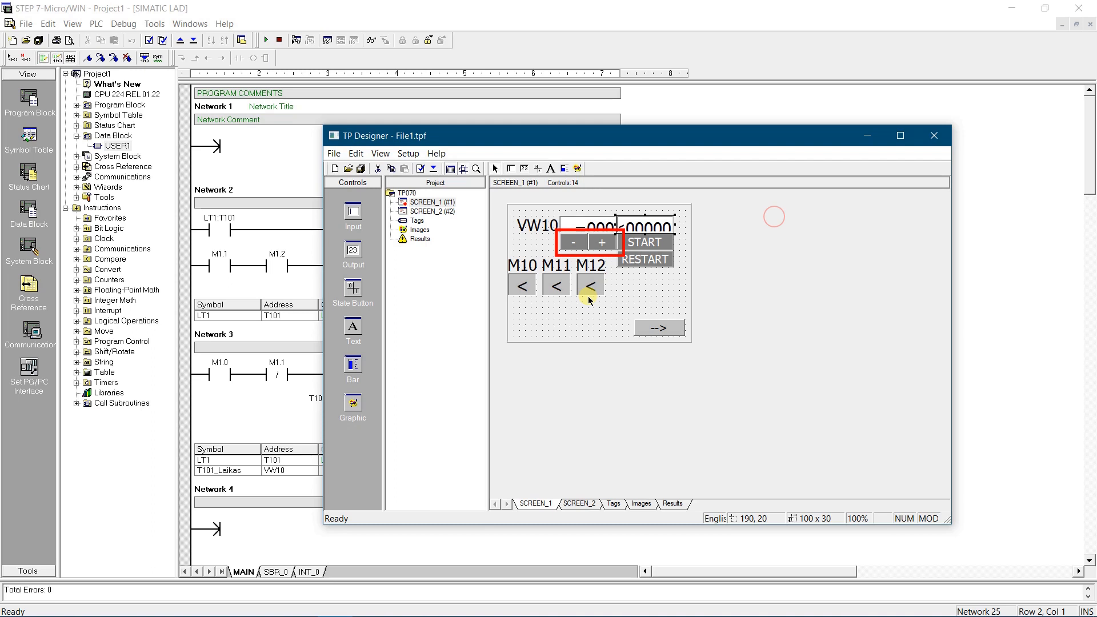
Step: Check the general properties and assigned functions of the minus and plus buttons on SCREEN_1
click(574, 243)
double_click(574, 243)
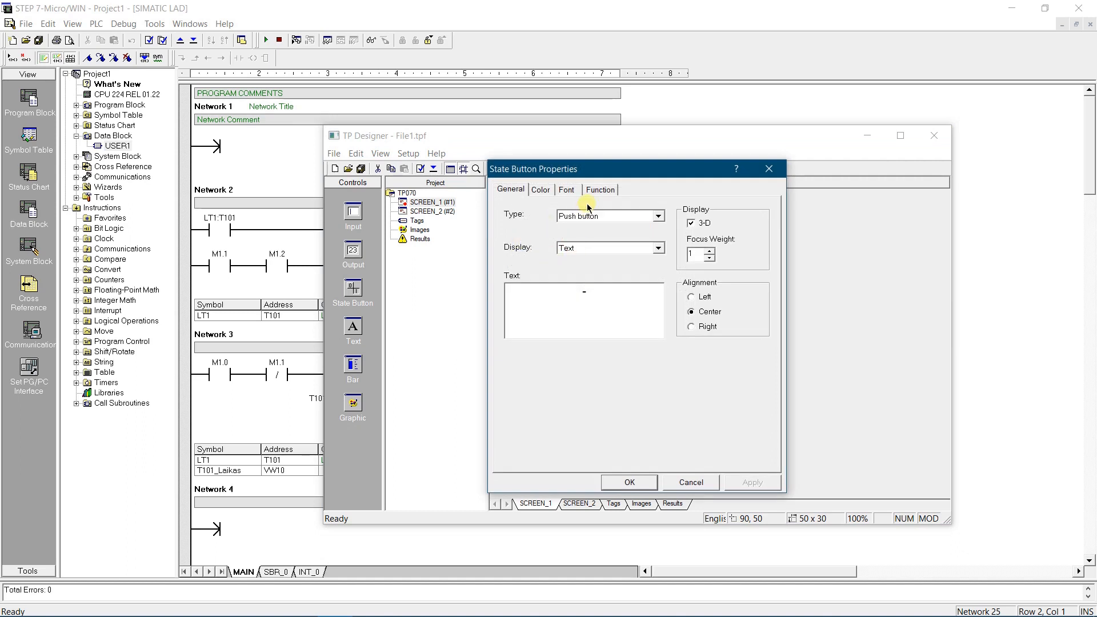
click(600, 190)
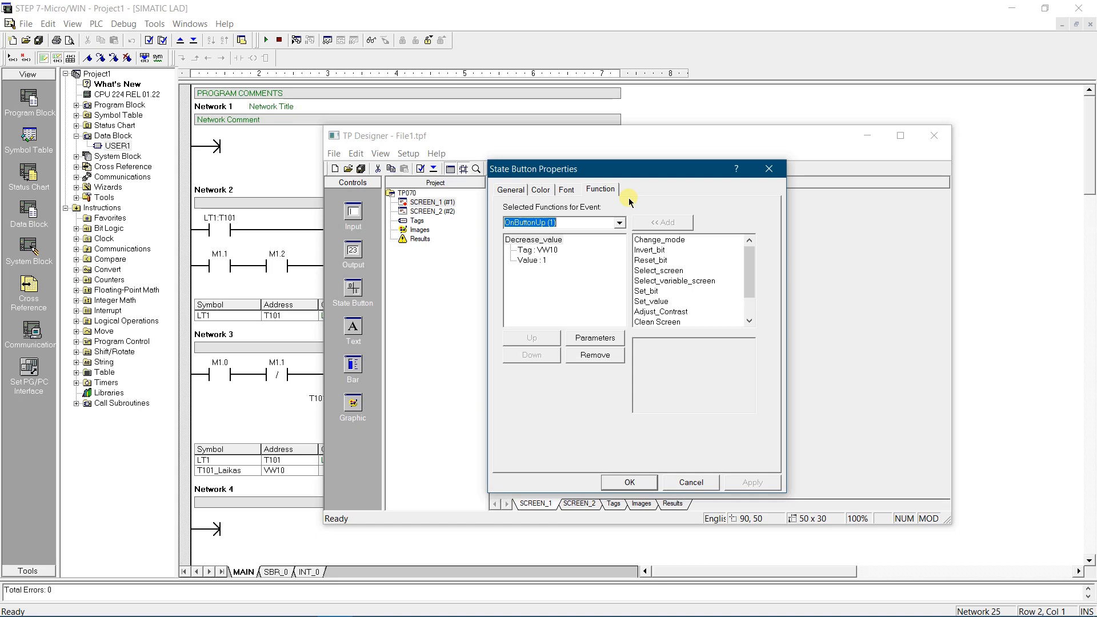
click(769, 169)
double_click(609, 242)
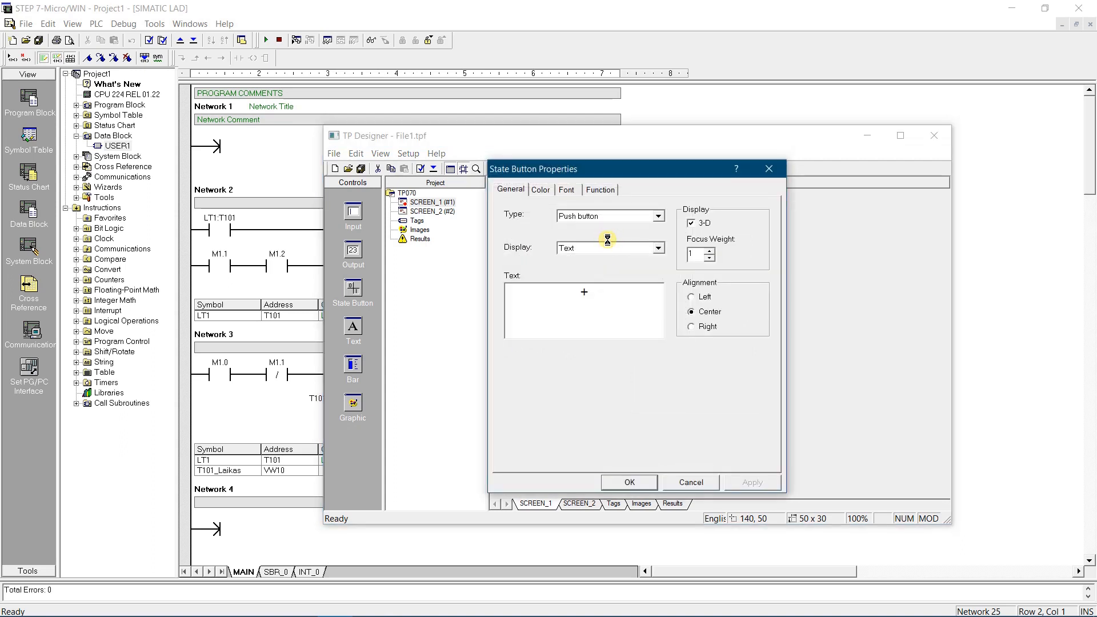
click(612, 191)
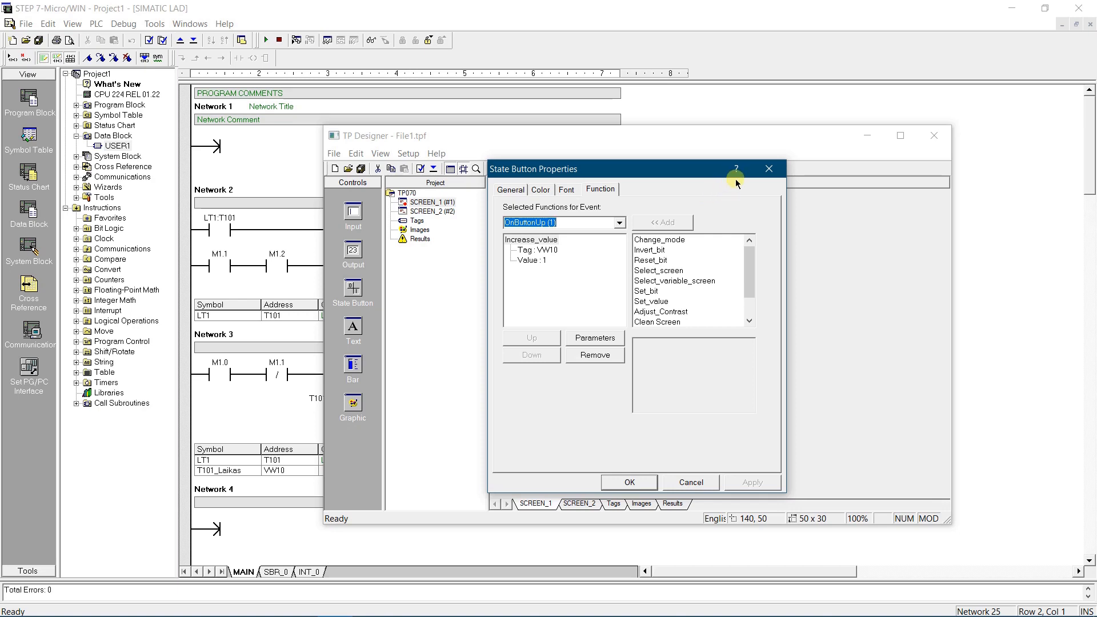
click(771, 167)
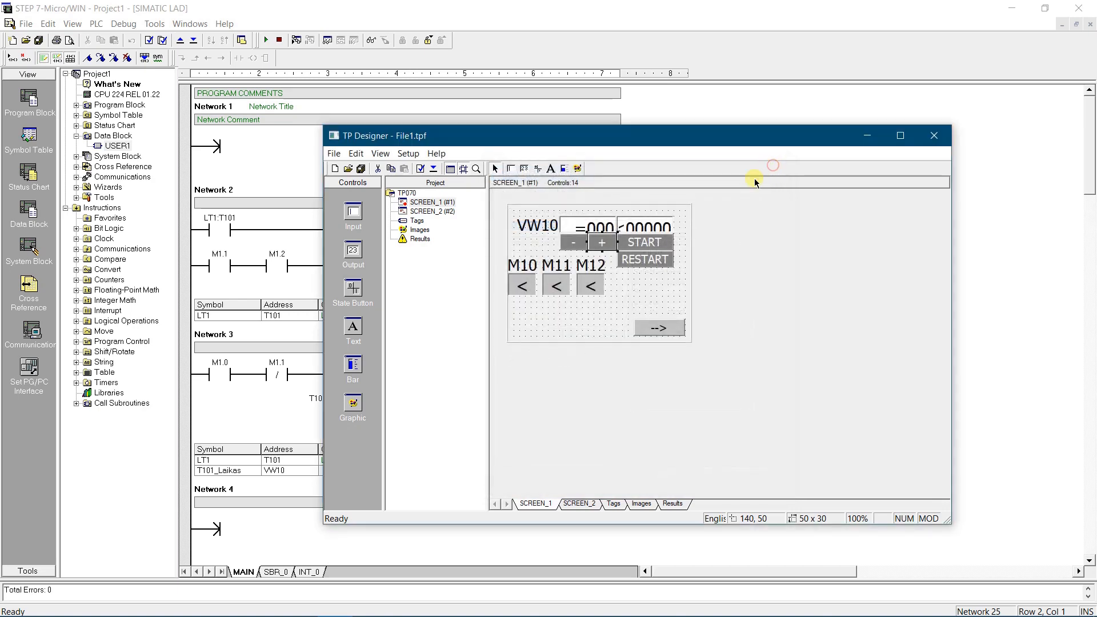
Step: Inspect the START switch's general properties and the RESTART button's functions for the OnButtonUp and OnButtonDown events
double_click(659, 242)
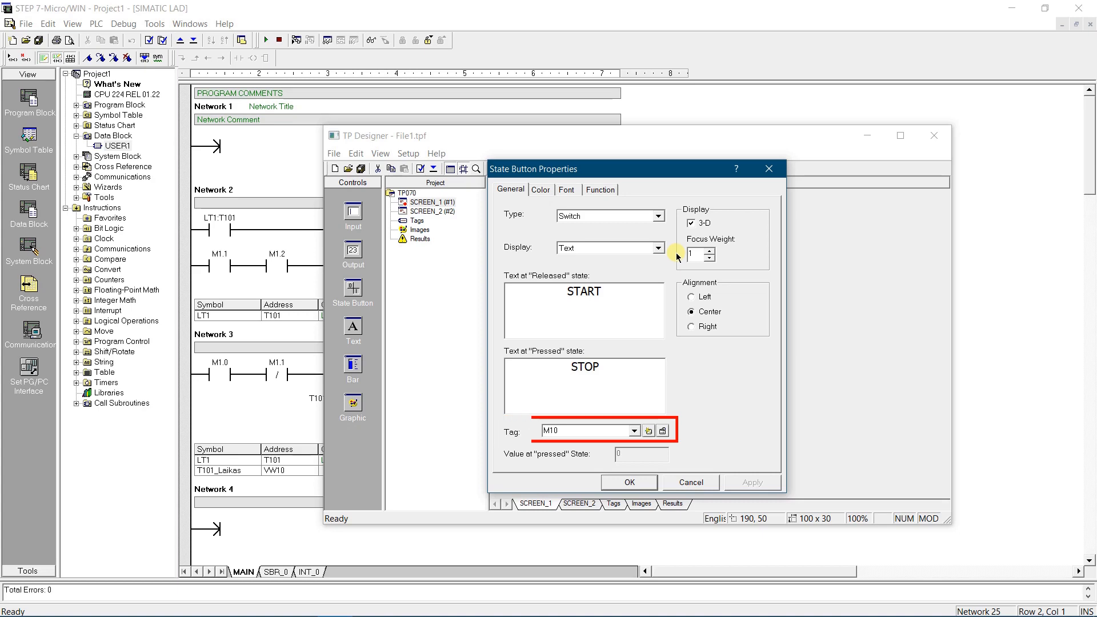
click(775, 166)
double_click(655, 256)
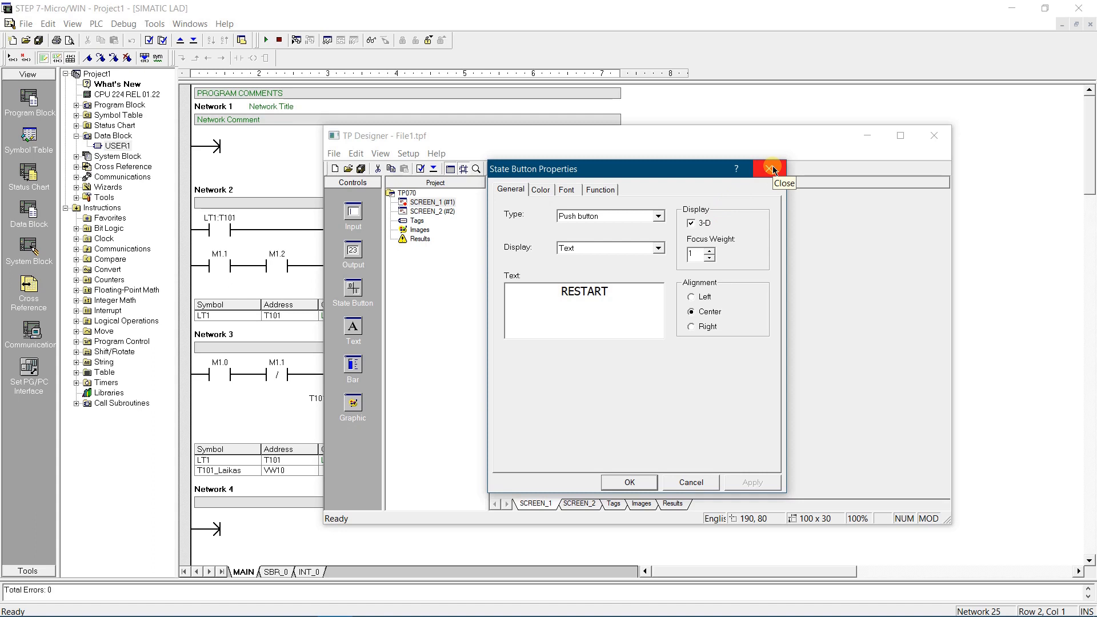
click(615, 192)
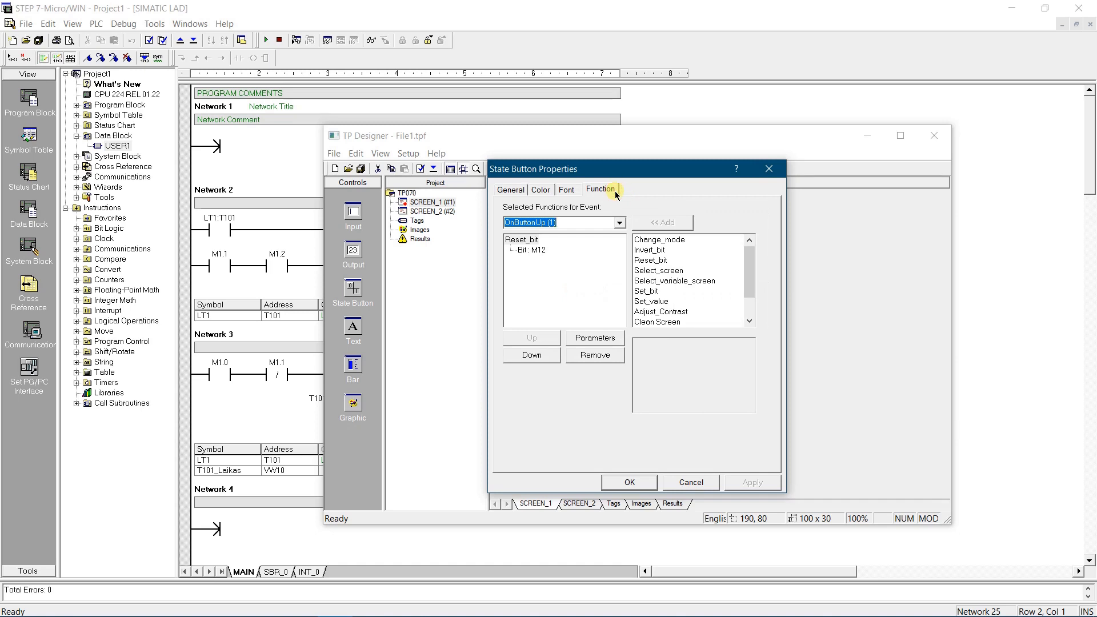
click(621, 223)
click(555, 247)
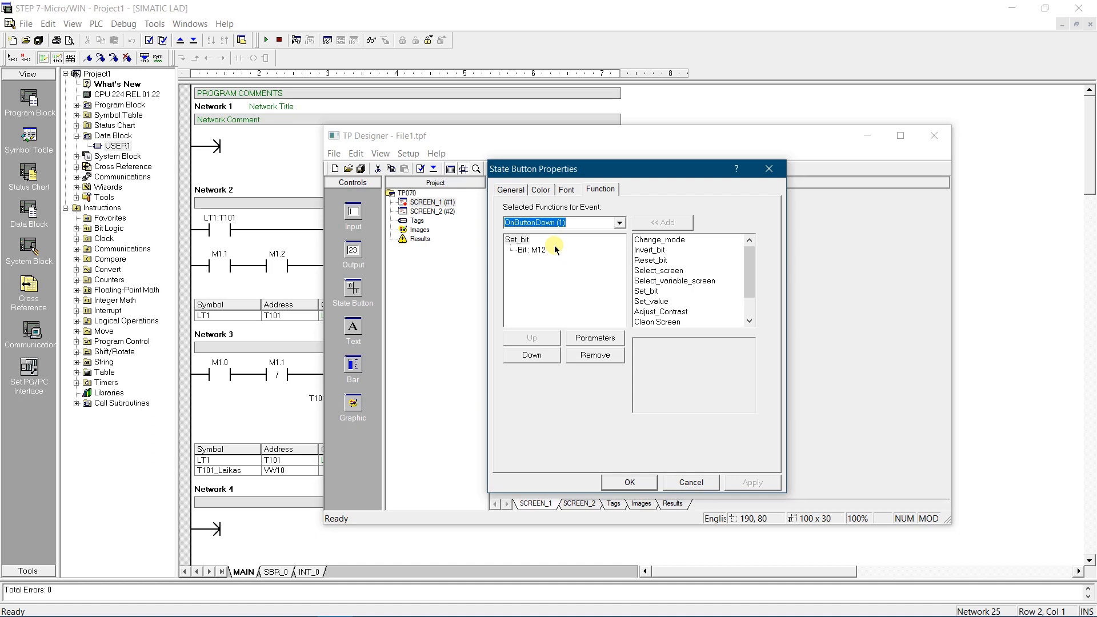
click(774, 170)
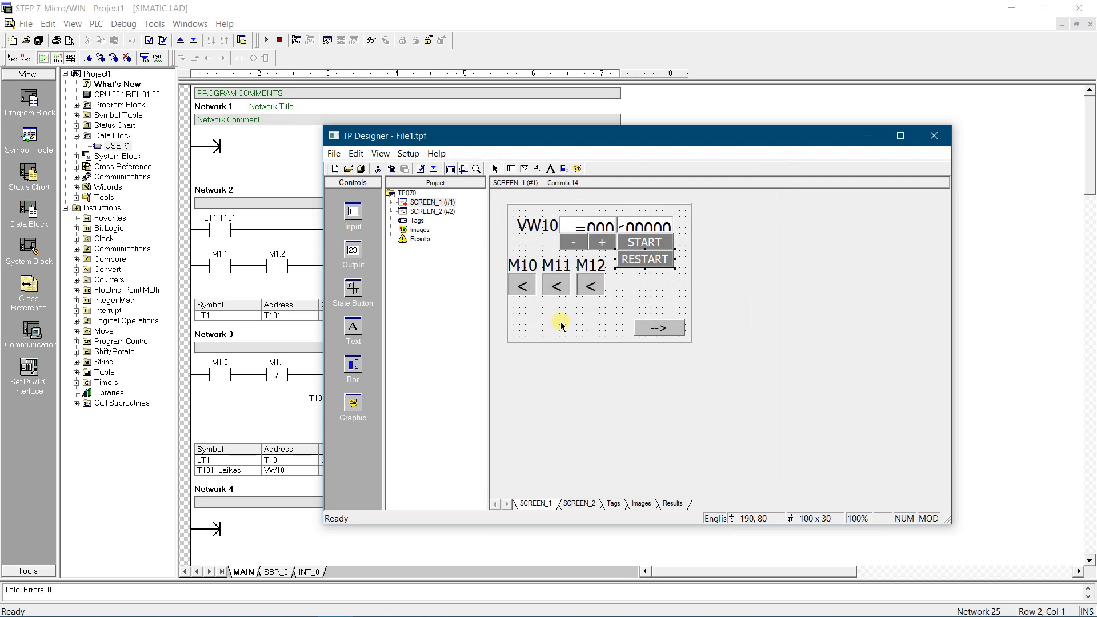
Step: Inspect the general properties of the three output fields below the M10, M11 and M12 labels
double_click(527, 287)
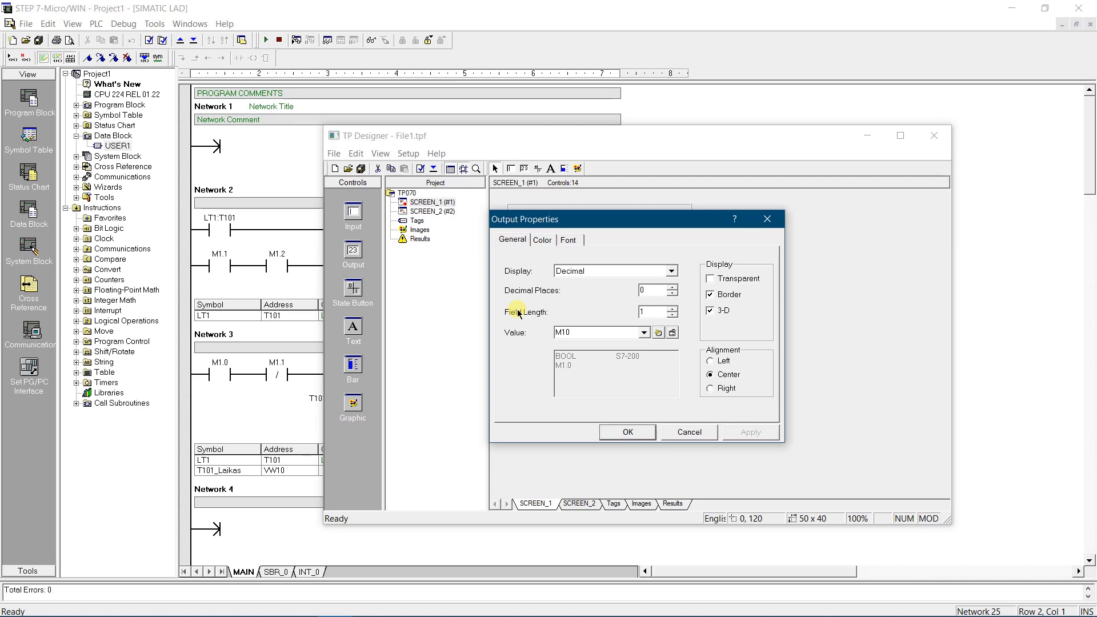
click(767, 219)
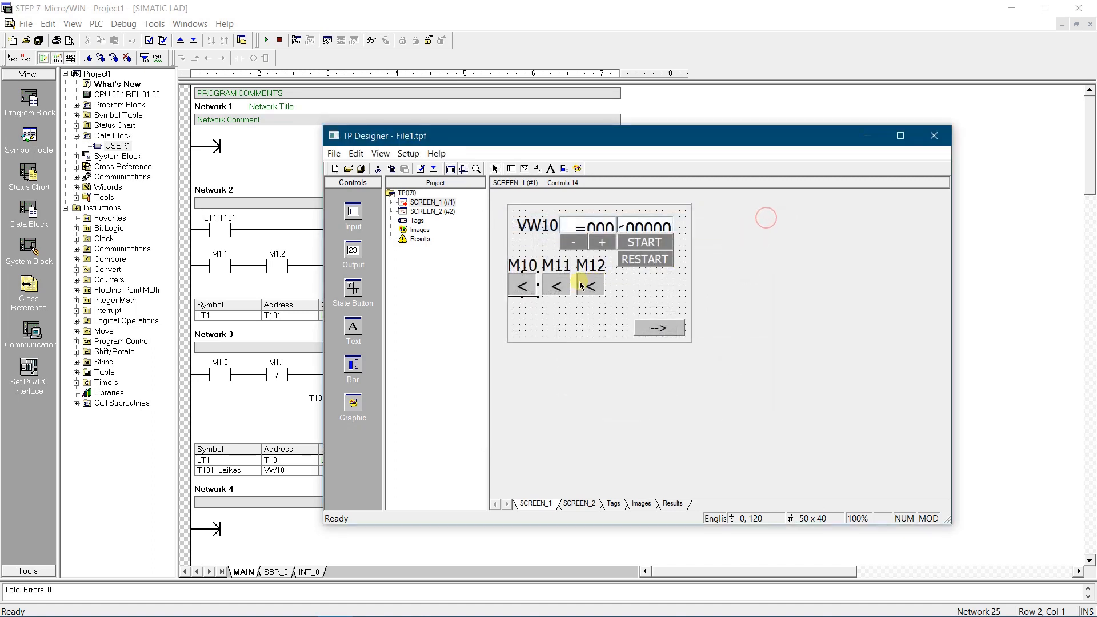
double_click(559, 284)
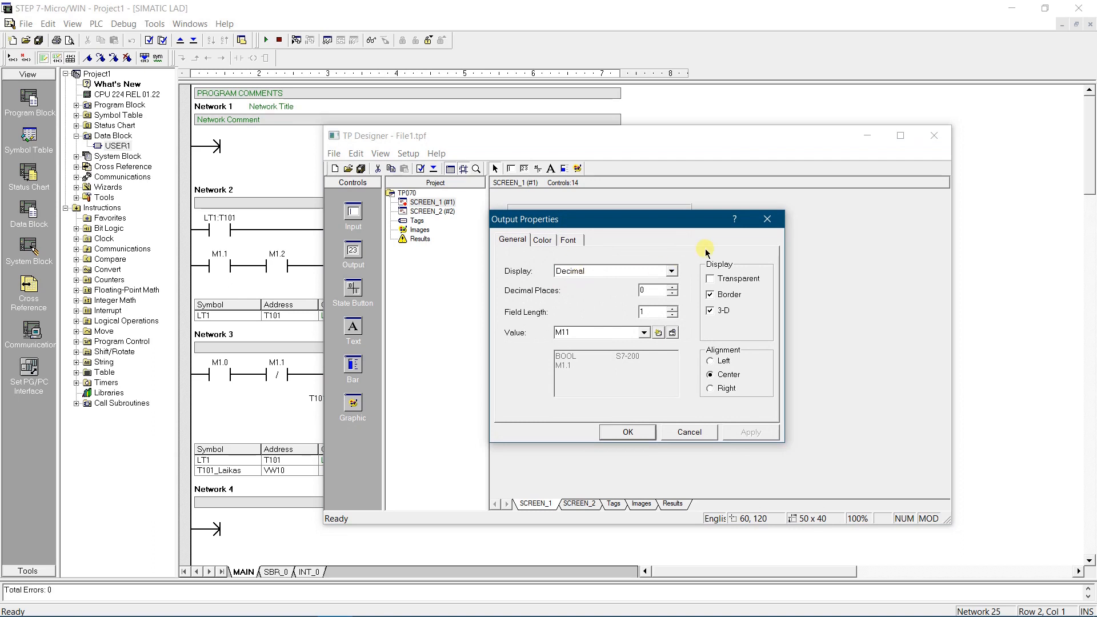
click(769, 220)
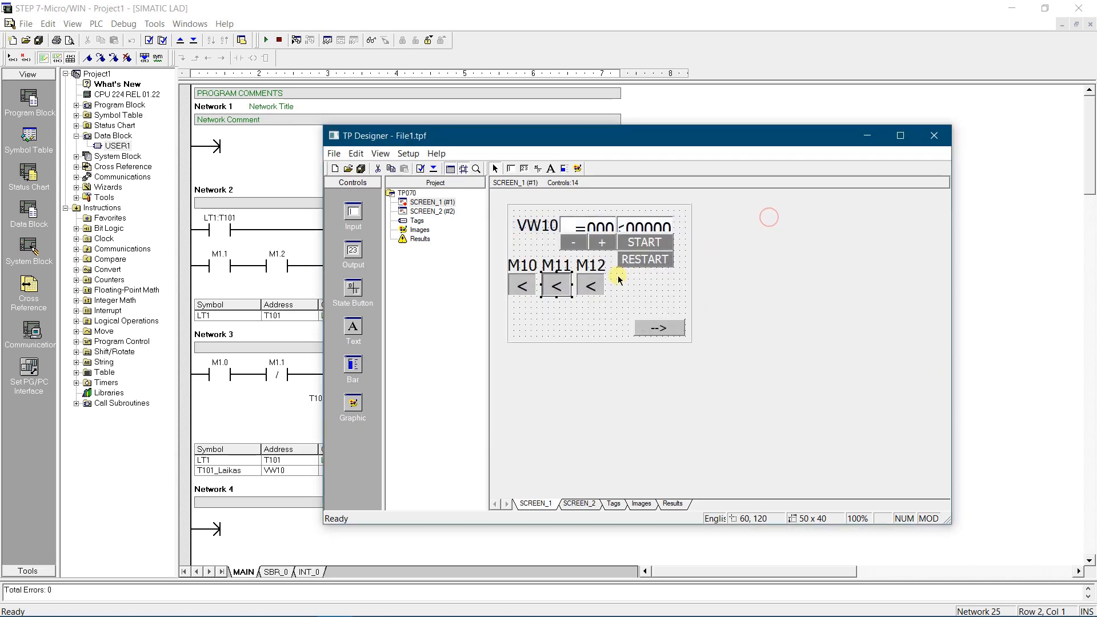
double_click(595, 286)
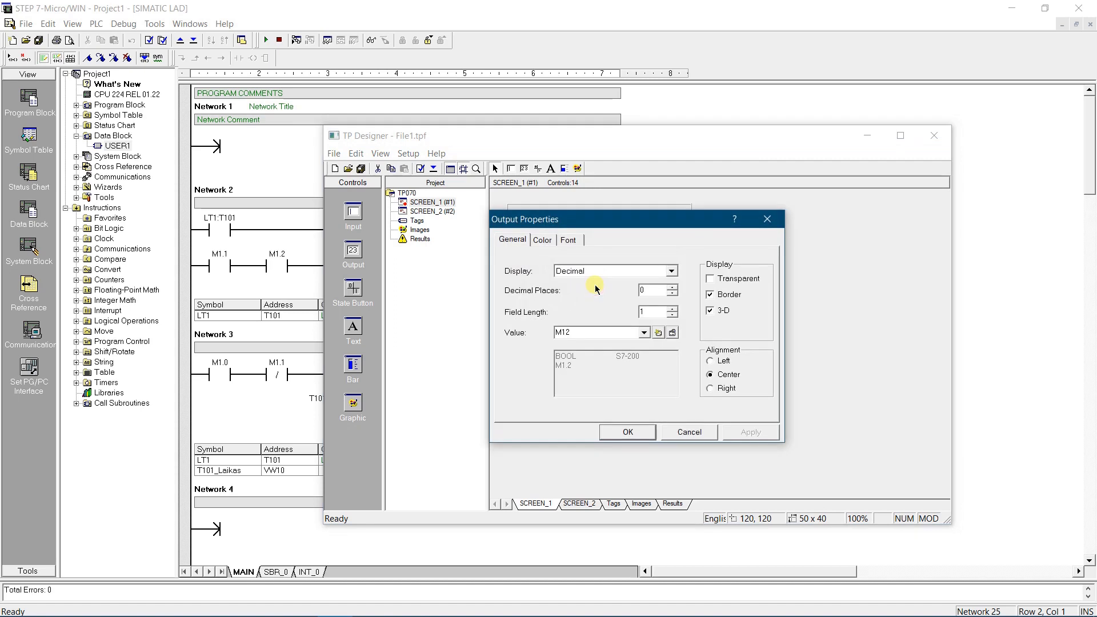
click(769, 220)
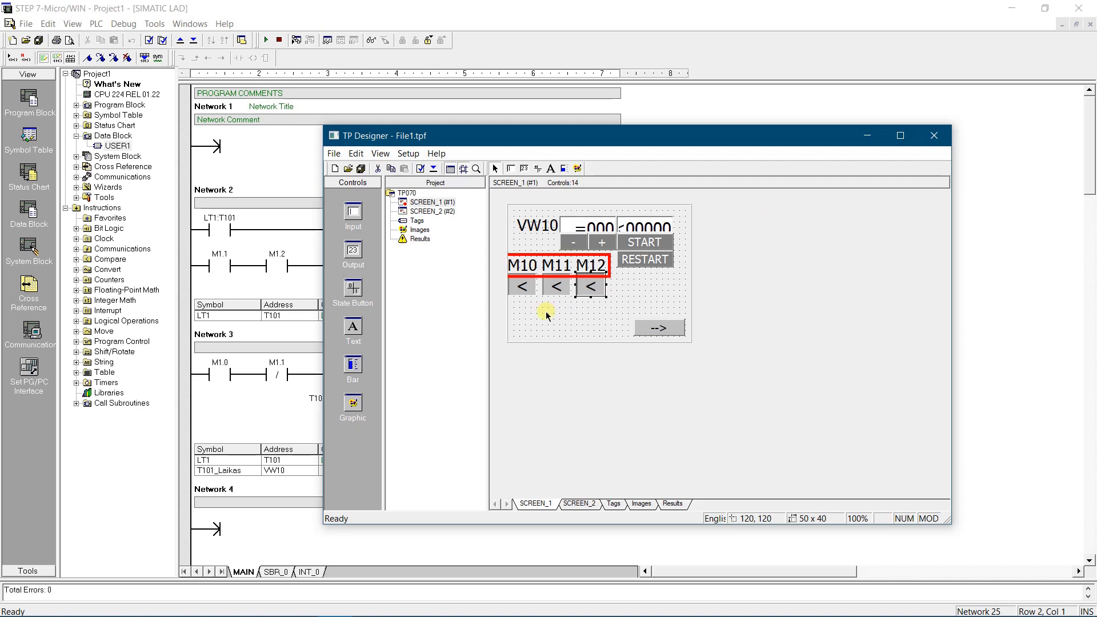
Step: Clear the startup screen setting of SCREEN_1 in the project tree and set SCREEN_1 as the startup screen again
click(429, 203)
right_click(429, 203)
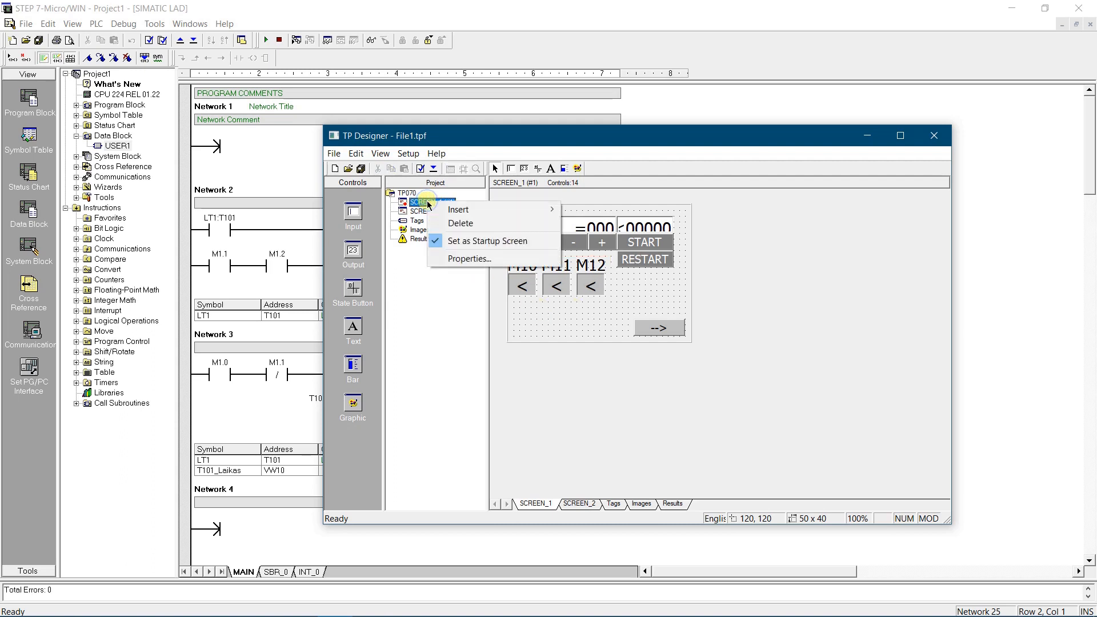
click(498, 241)
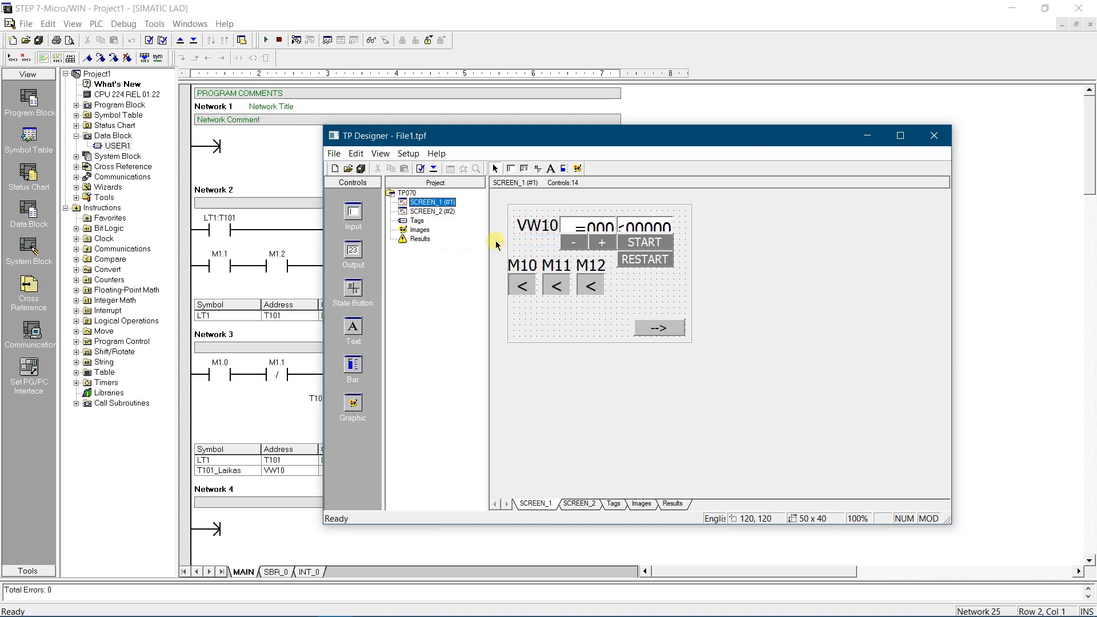
right_click(434, 204)
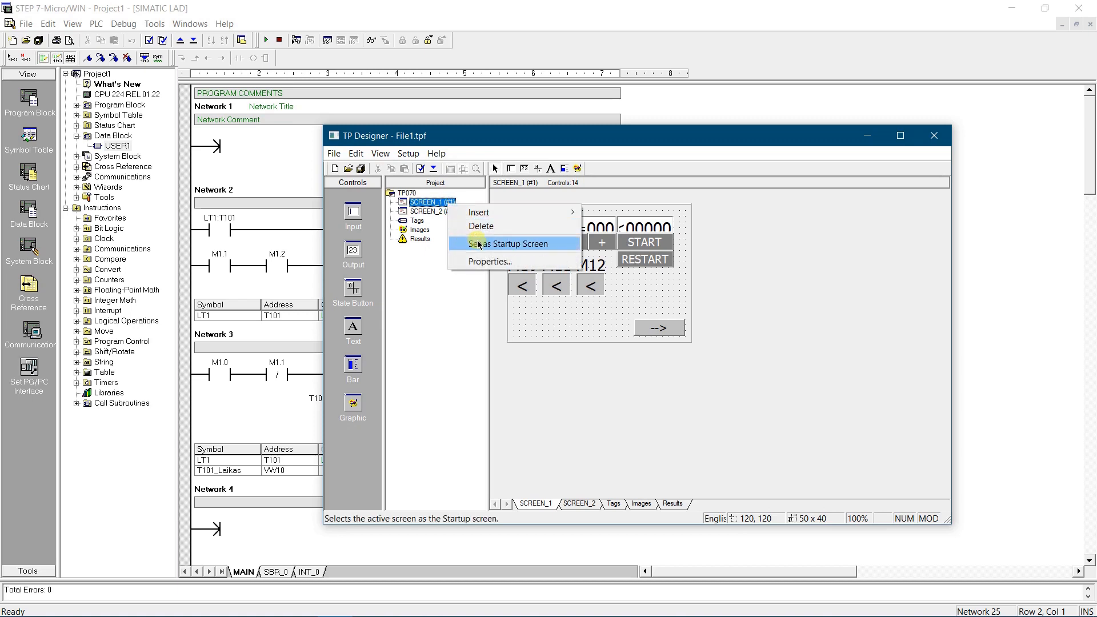
click(479, 243)
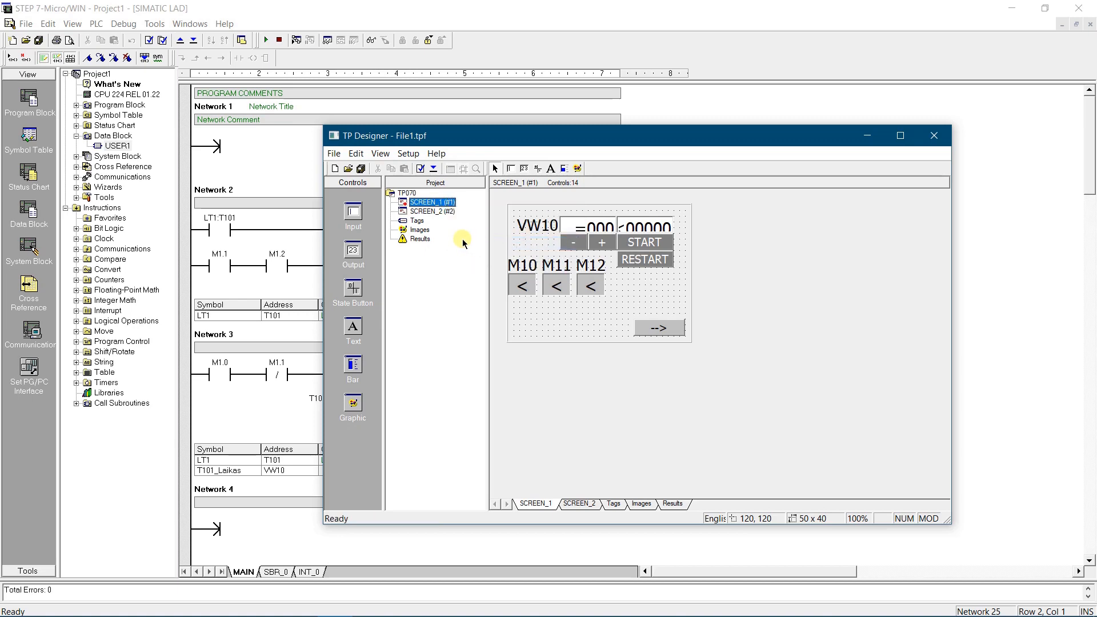